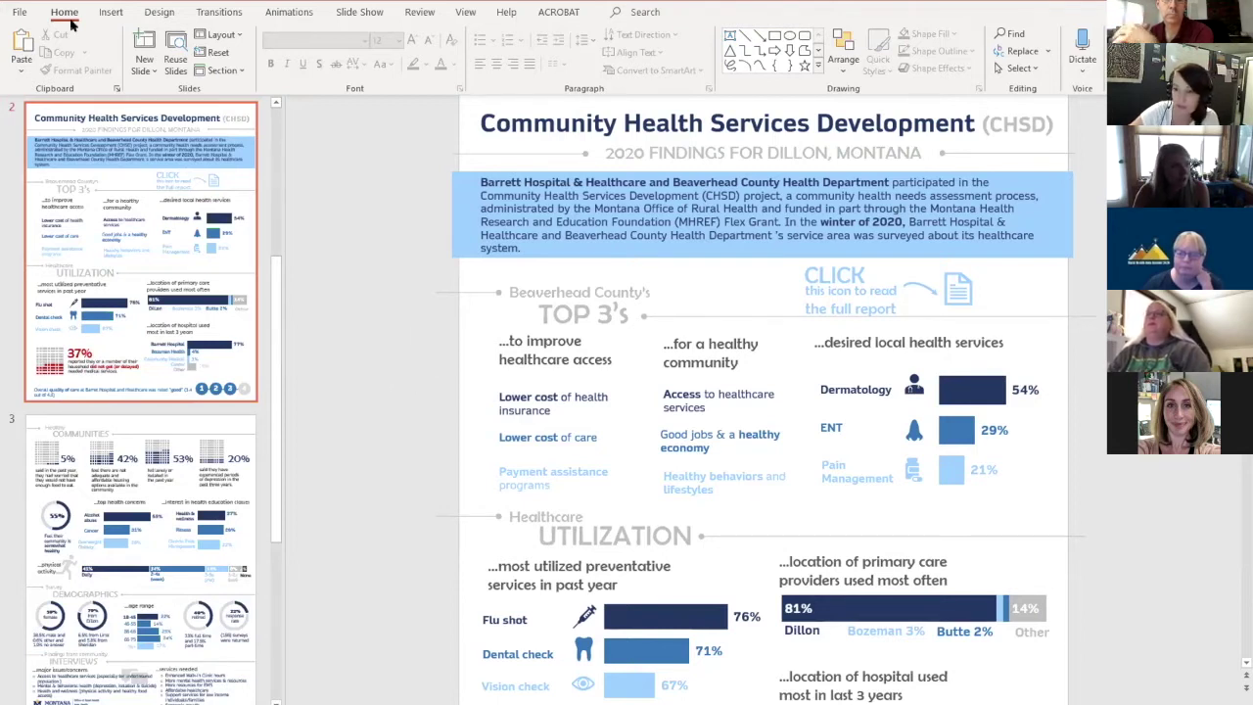
# Browse the Design, Insert and Home ribbon tabs, then select the Dermatology 54% label.
pyautogui.click(159, 11)
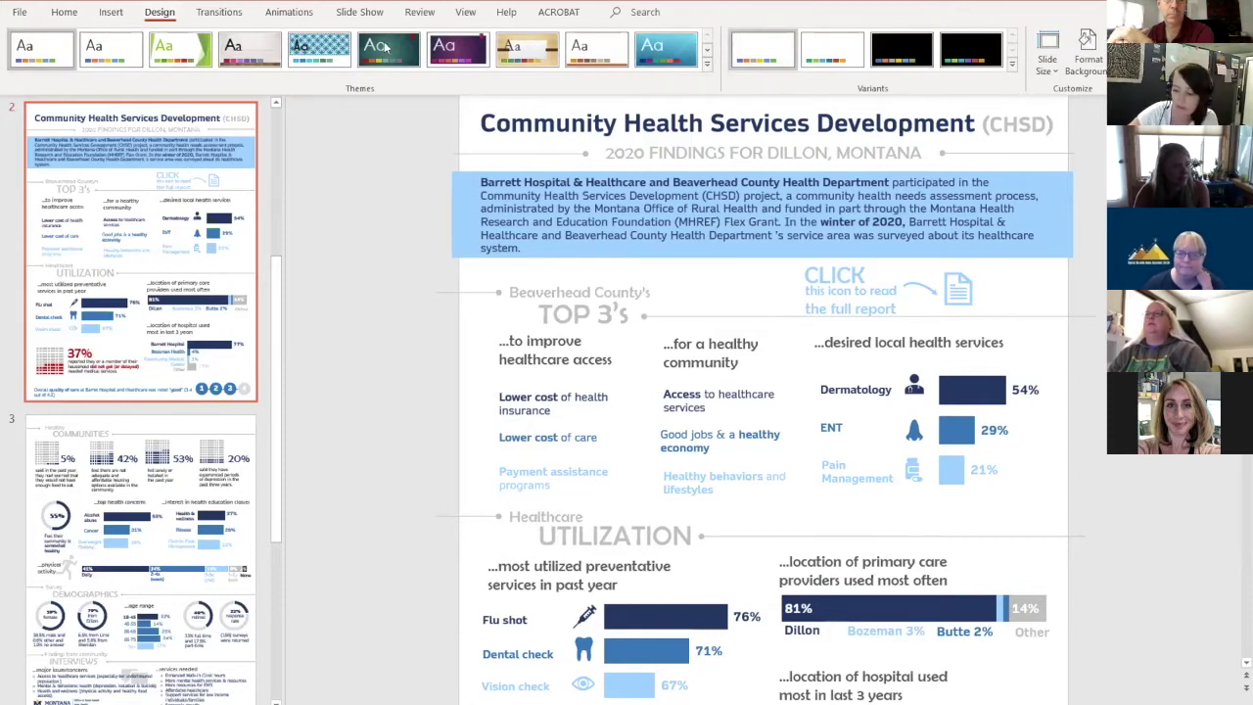
pyautogui.click(63, 12)
pyautogui.click(110, 12)
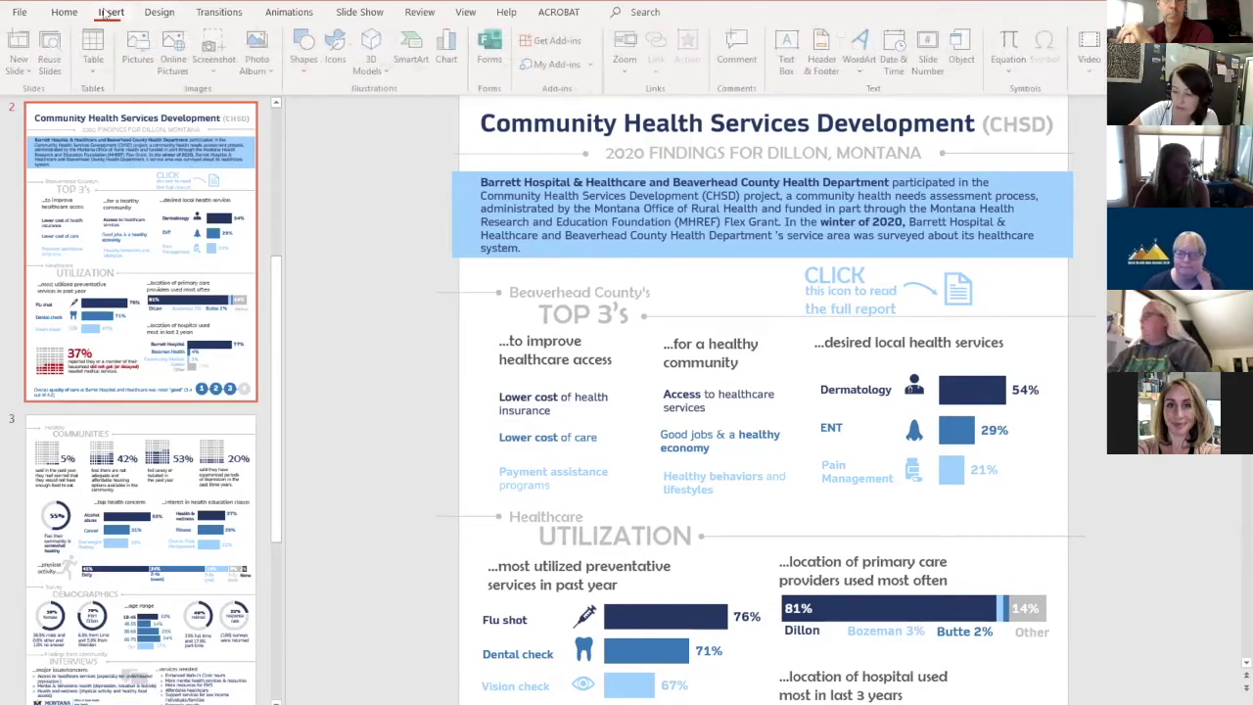
pyautogui.click(157, 12)
pyautogui.scroll(1, 155, 10)
pyautogui.click(157, 12)
pyautogui.click(111, 12)
pyautogui.click(64, 12)
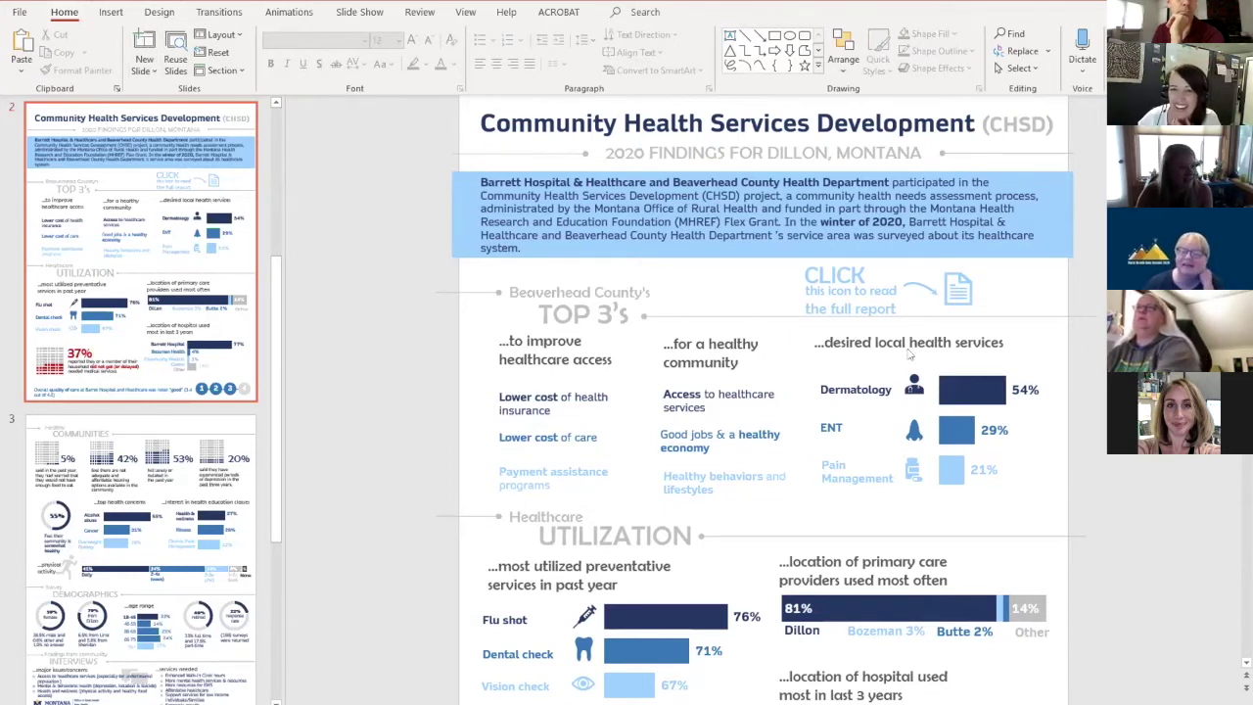
pyautogui.click(858, 389)
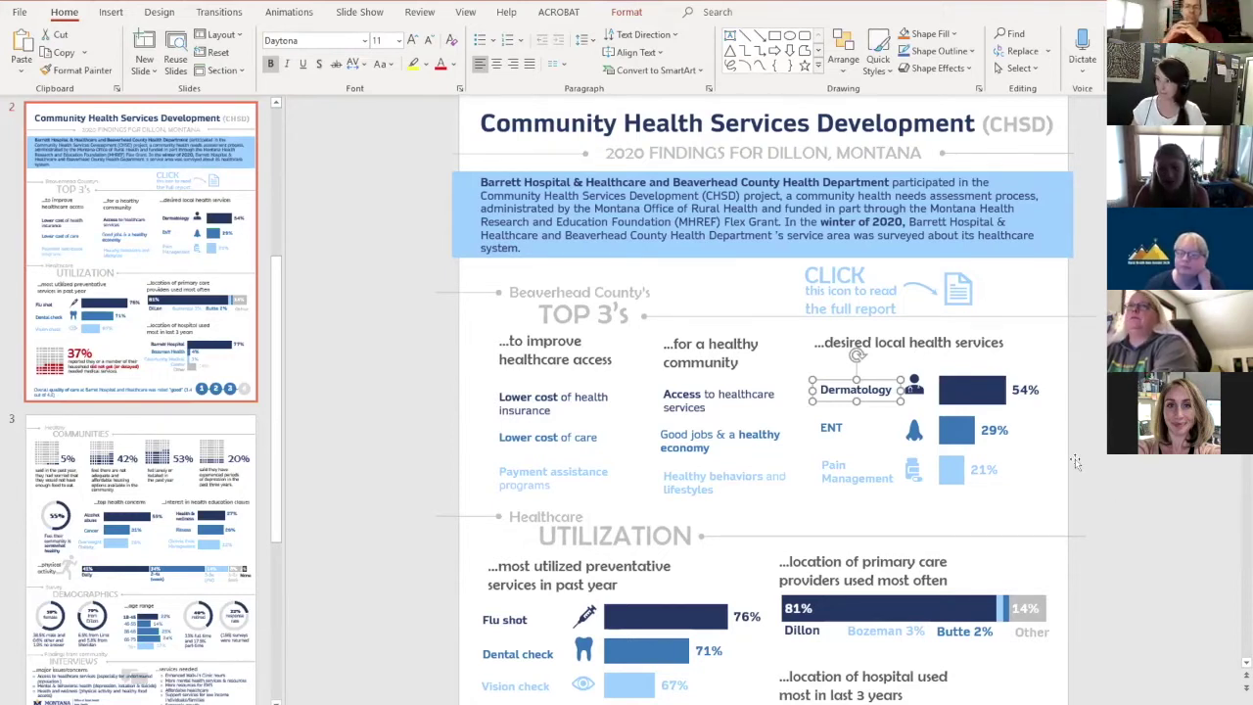
# Scroll up to read the tips on slide 1.
pyautogui.scroll(5, 798, 442)
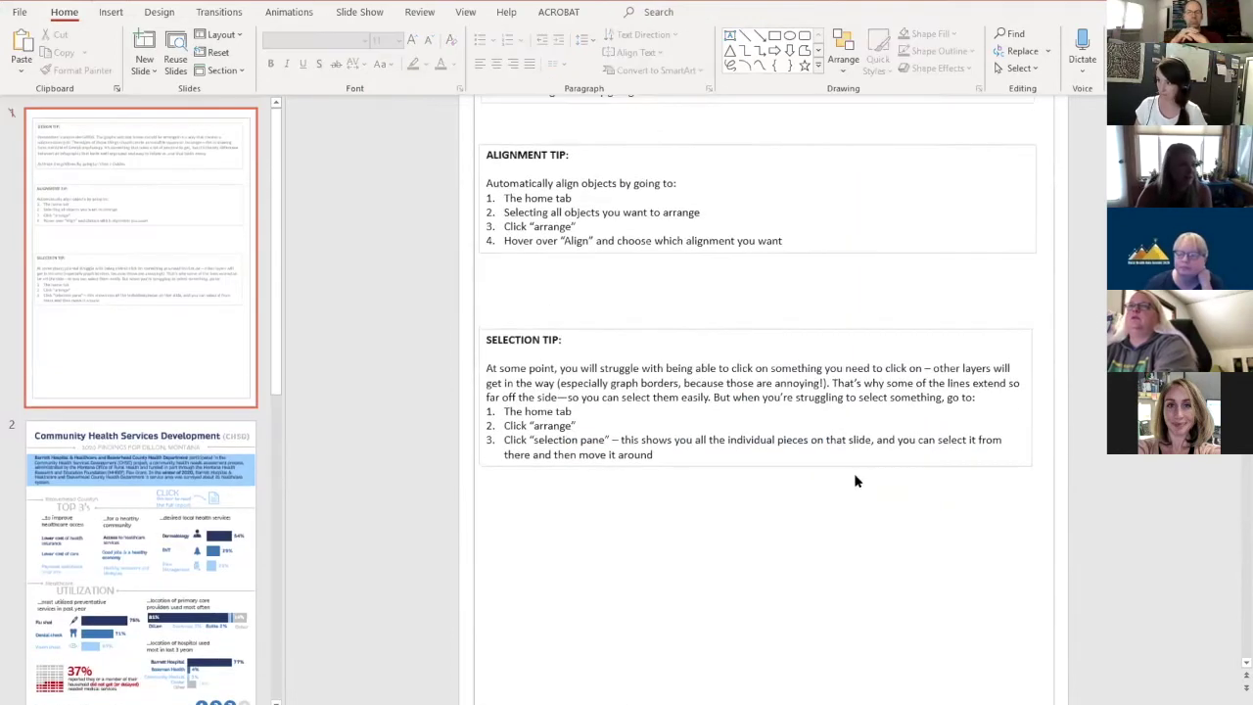
pyautogui.scroll(-4, 831, 537)
pyautogui.scroll(5, 809, 594)
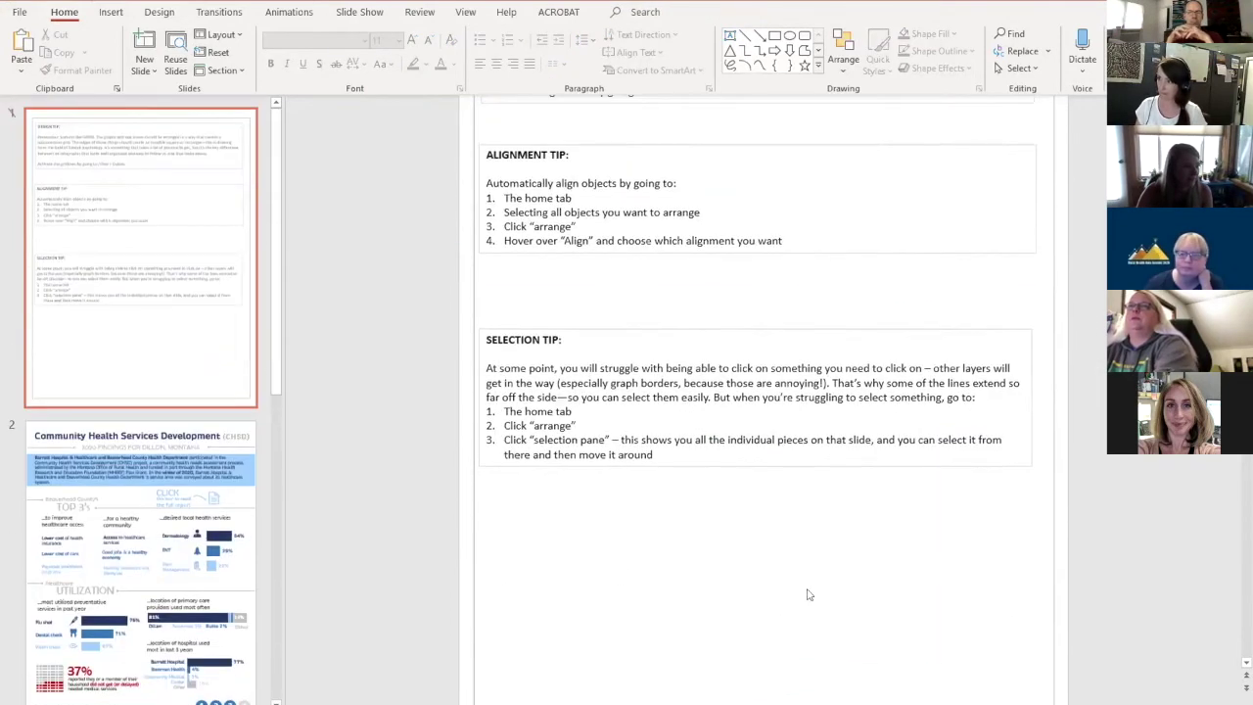
pyautogui.scroll(1, 807, 593)
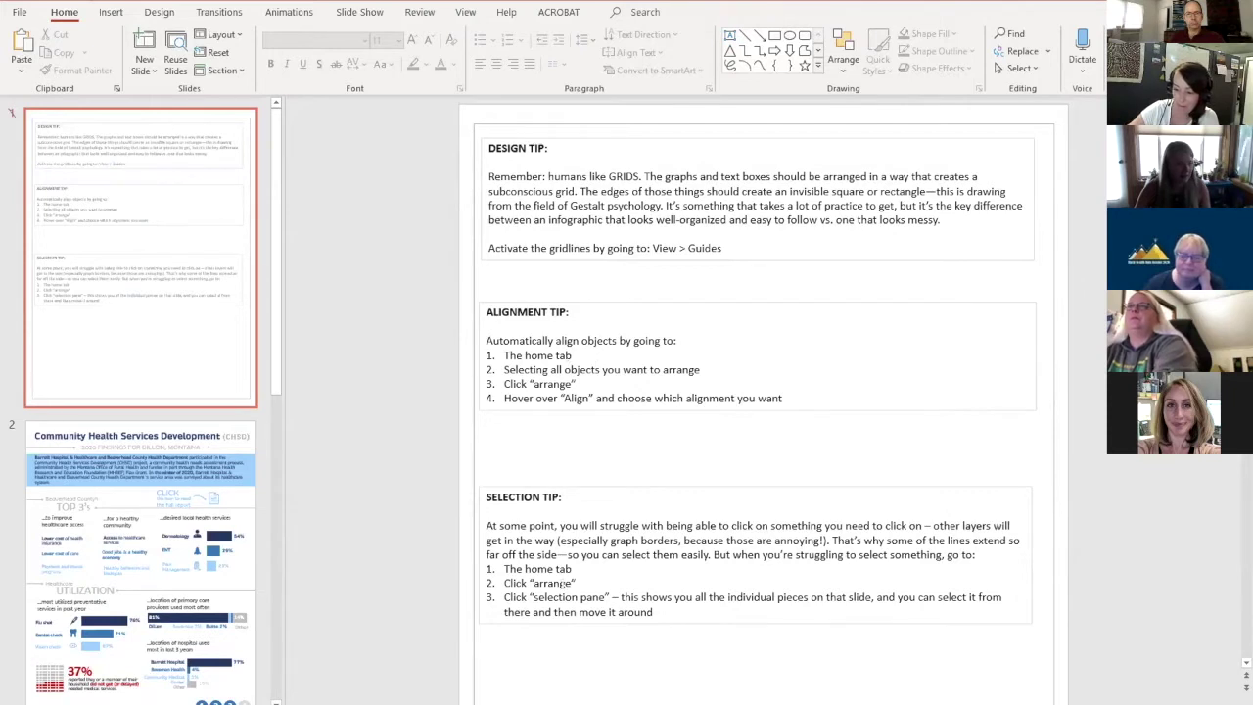
pyautogui.scroll(-1, 584, 582)
# Return to slide 2 and select the blue introductory paragraph text box.
pyautogui.click(203, 485)
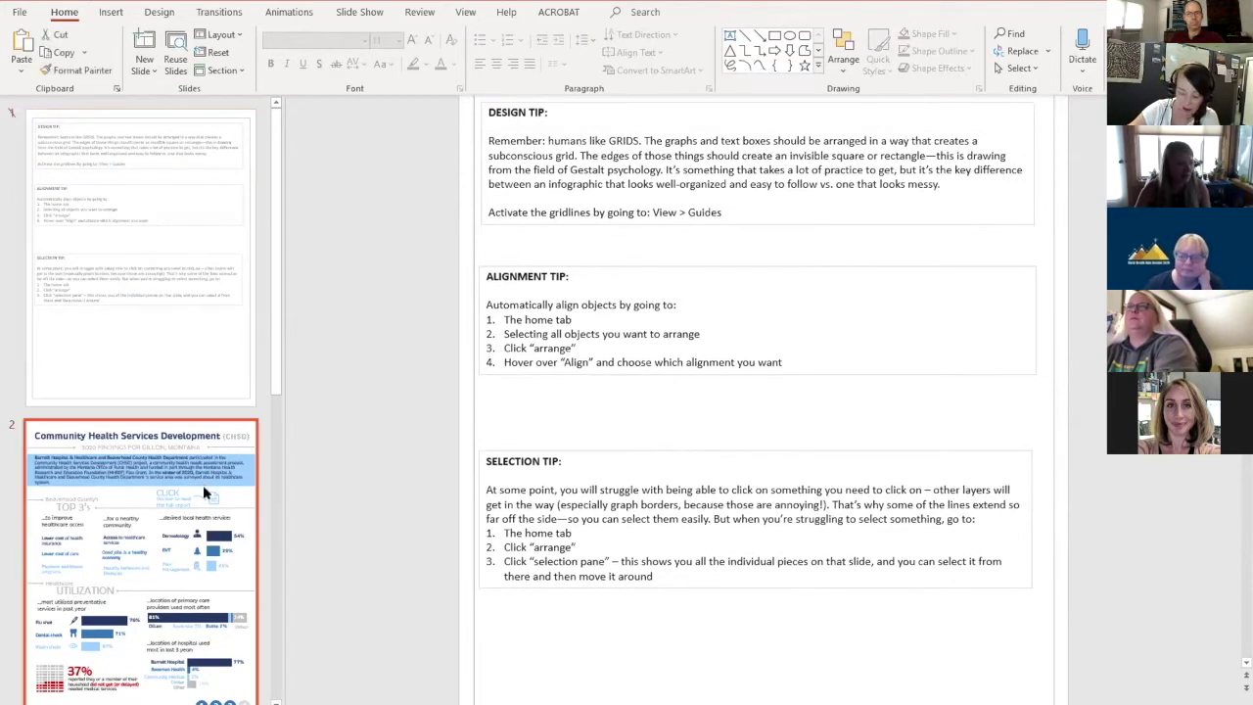
pyautogui.scroll(2, 974, 588)
pyautogui.scroll(-2, 1064, 601)
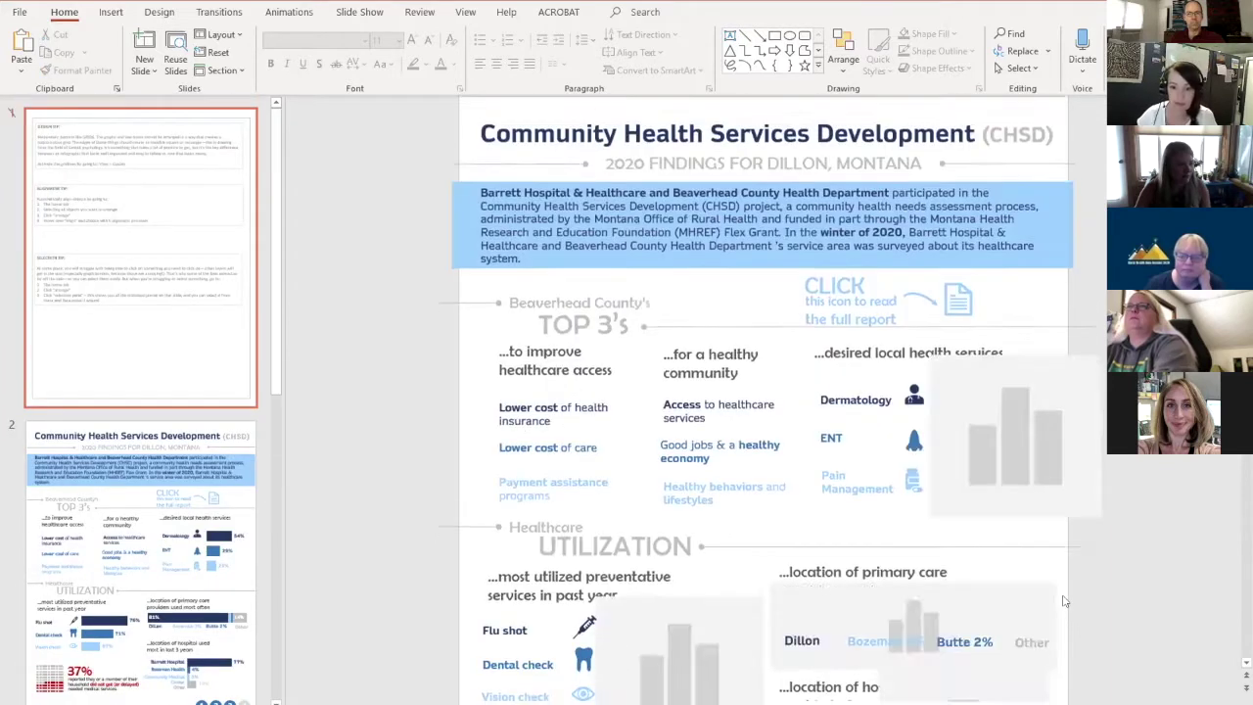
pyautogui.click(494, 183)
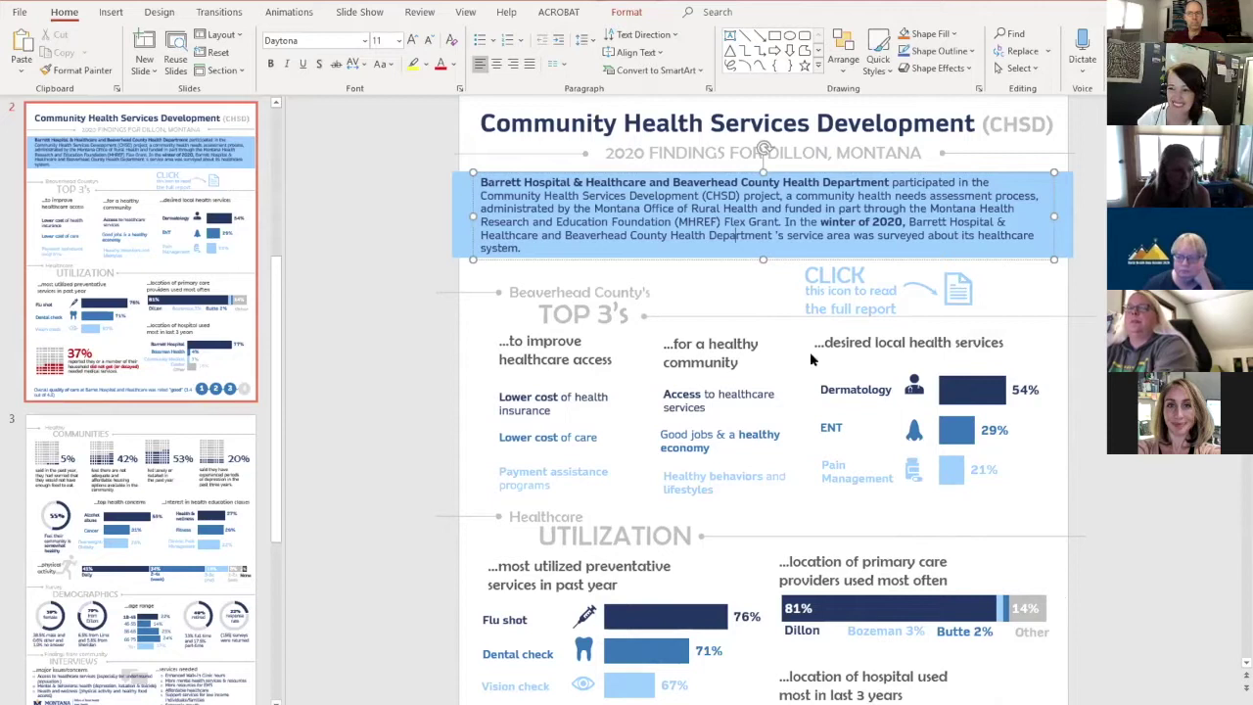
# Scroll down and select the bar chart beside the Dermatology/ENT/Pain Management list.
pyautogui.scroll(-3, 632, 446)
pyautogui.scroll(-2, 632, 445)
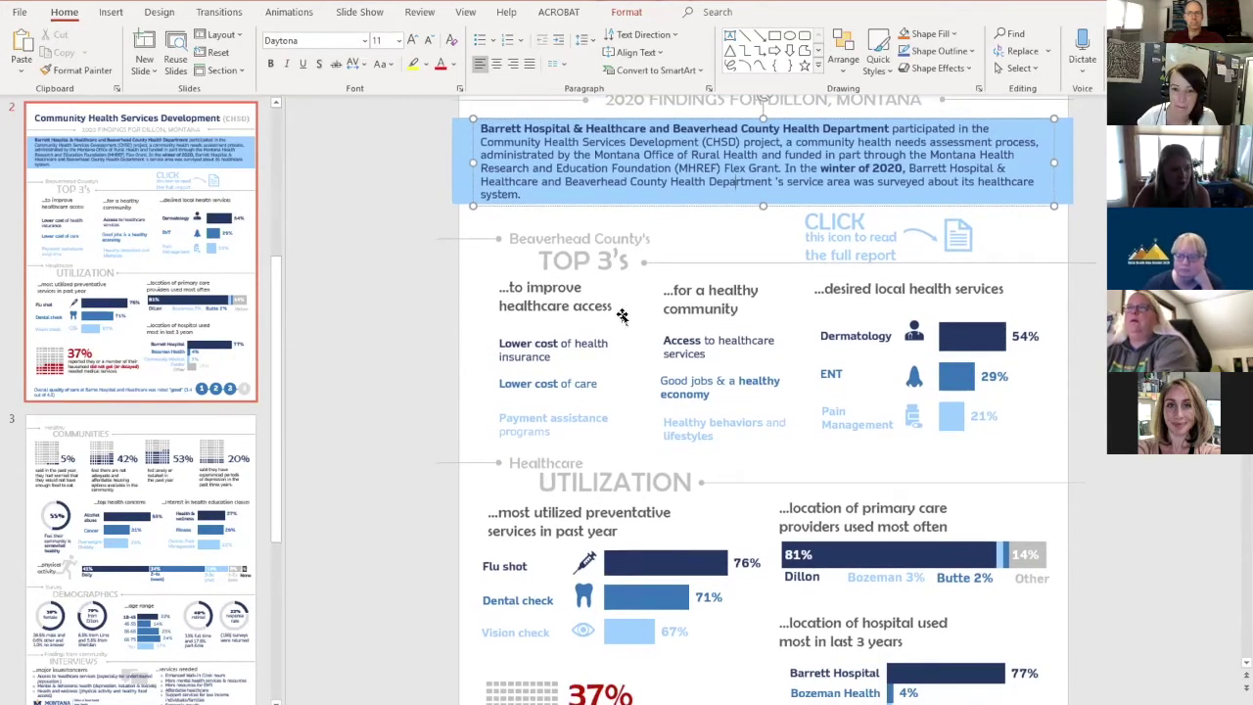
pyautogui.scroll(-2, 572, 306)
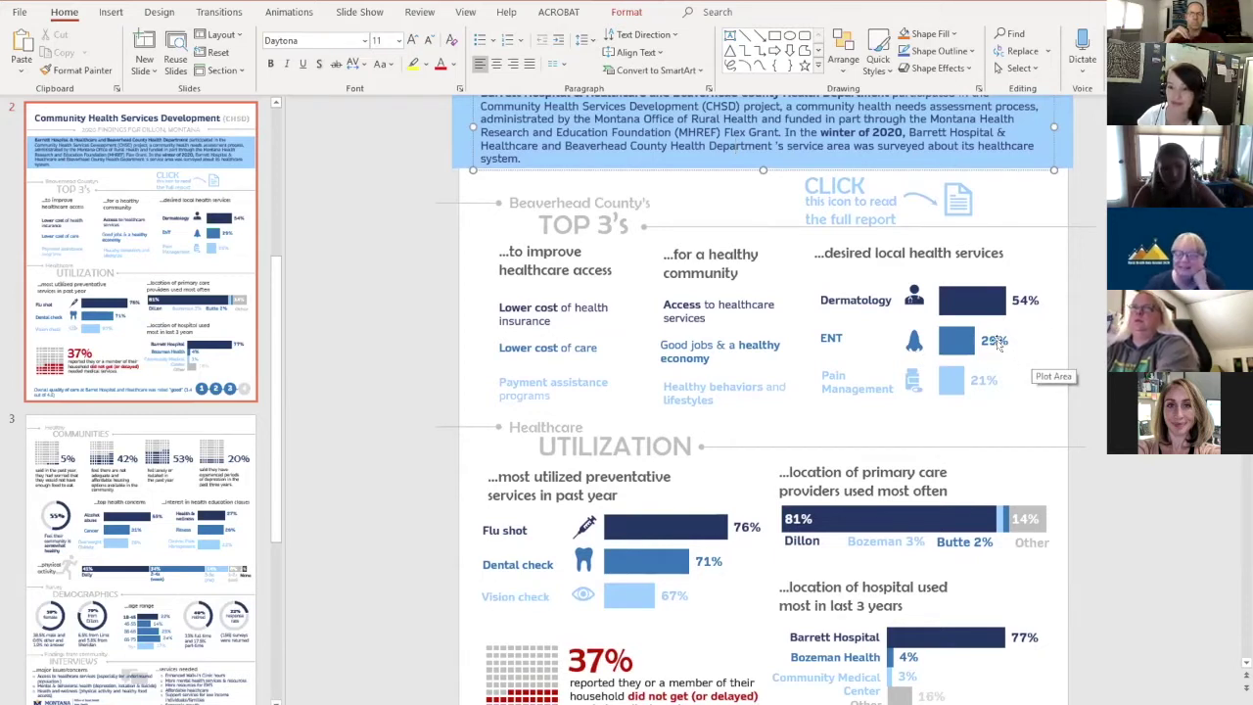
pyautogui.click(977, 274)
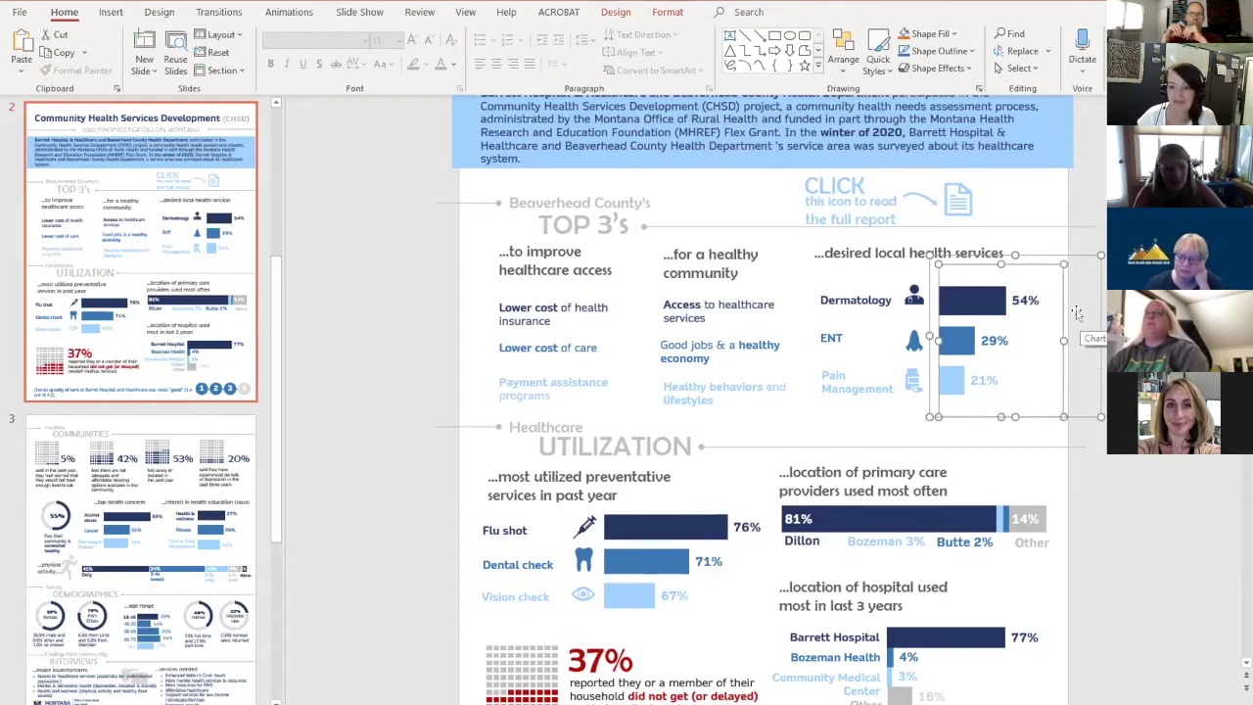
pyautogui.click(880, 299)
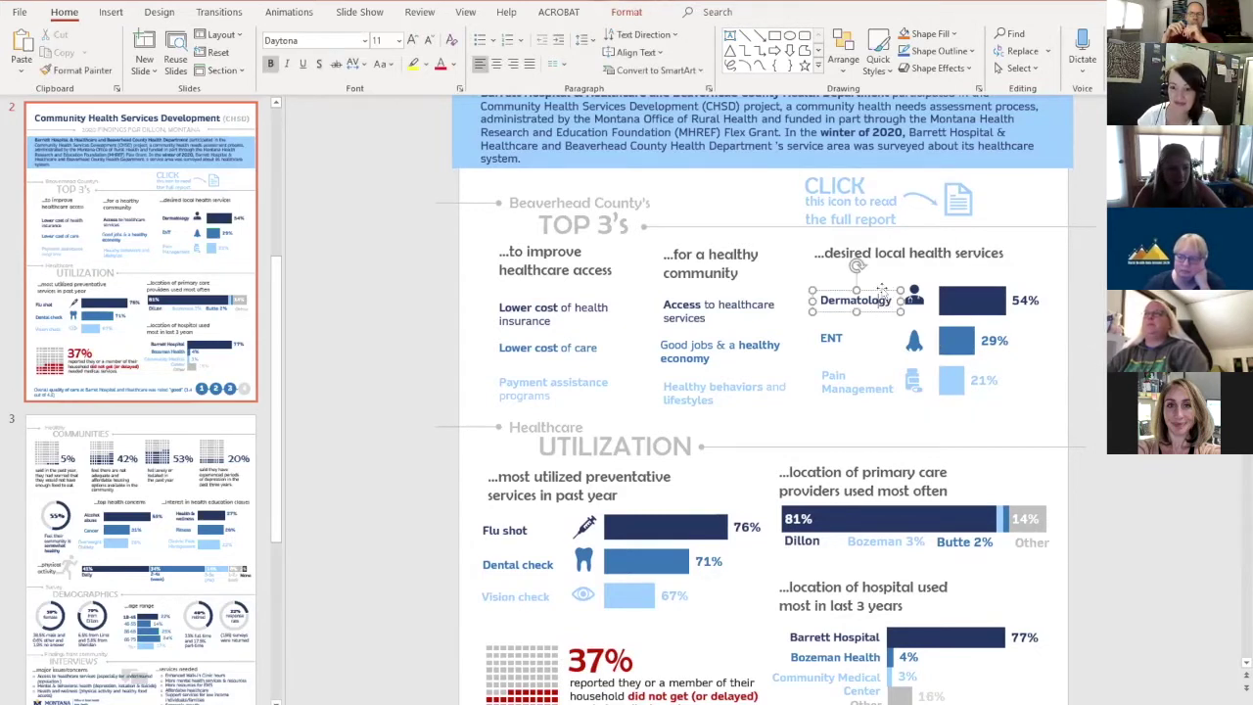
pyautogui.click(842, 338)
pyautogui.click(853, 382)
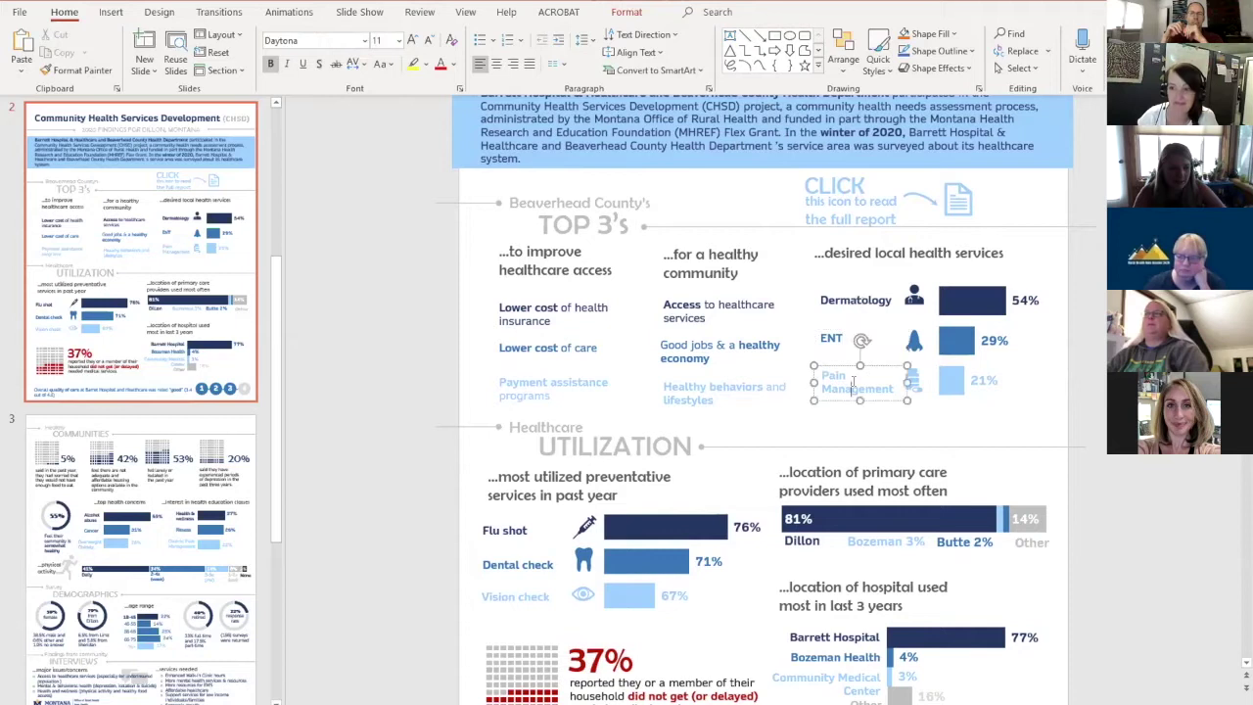
pyautogui.press('Right')
pyautogui.press('Right')
pyautogui.press('Right')
pyautogui.press('Right')
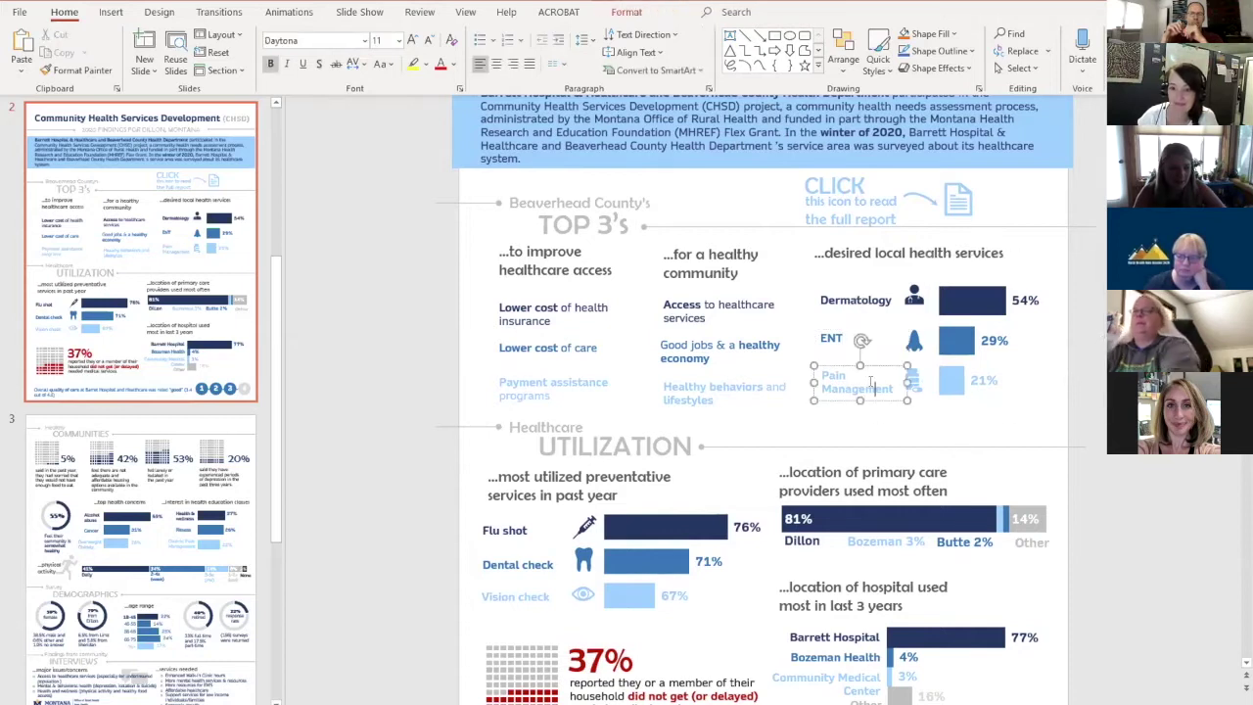
pyautogui.click(904, 302)
pyautogui.click(916, 341)
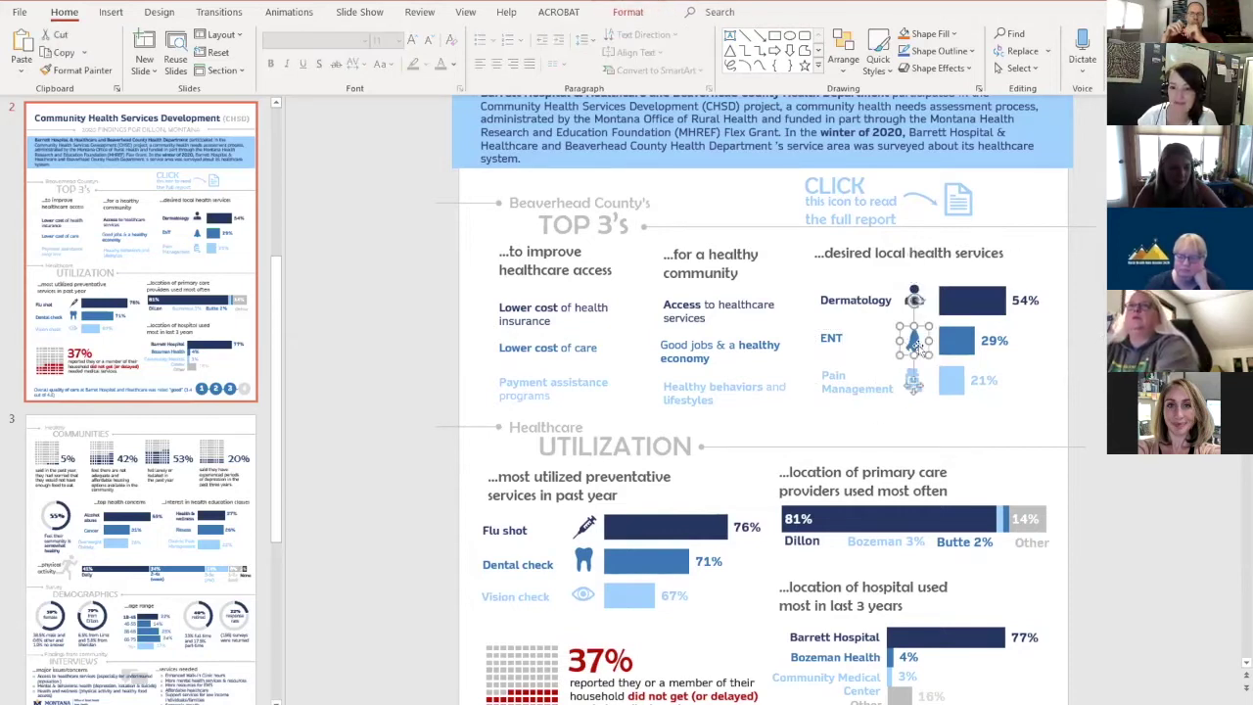
pyautogui.click(935, 410)
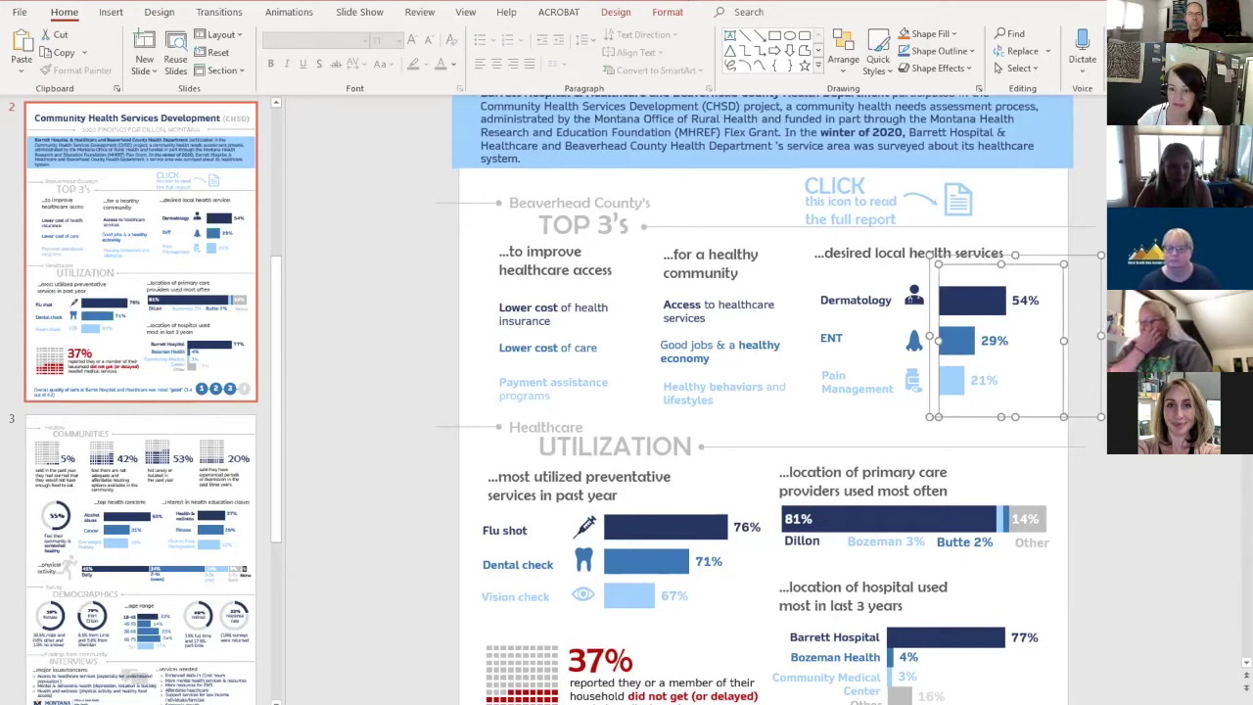
pyautogui.click(835, 333)
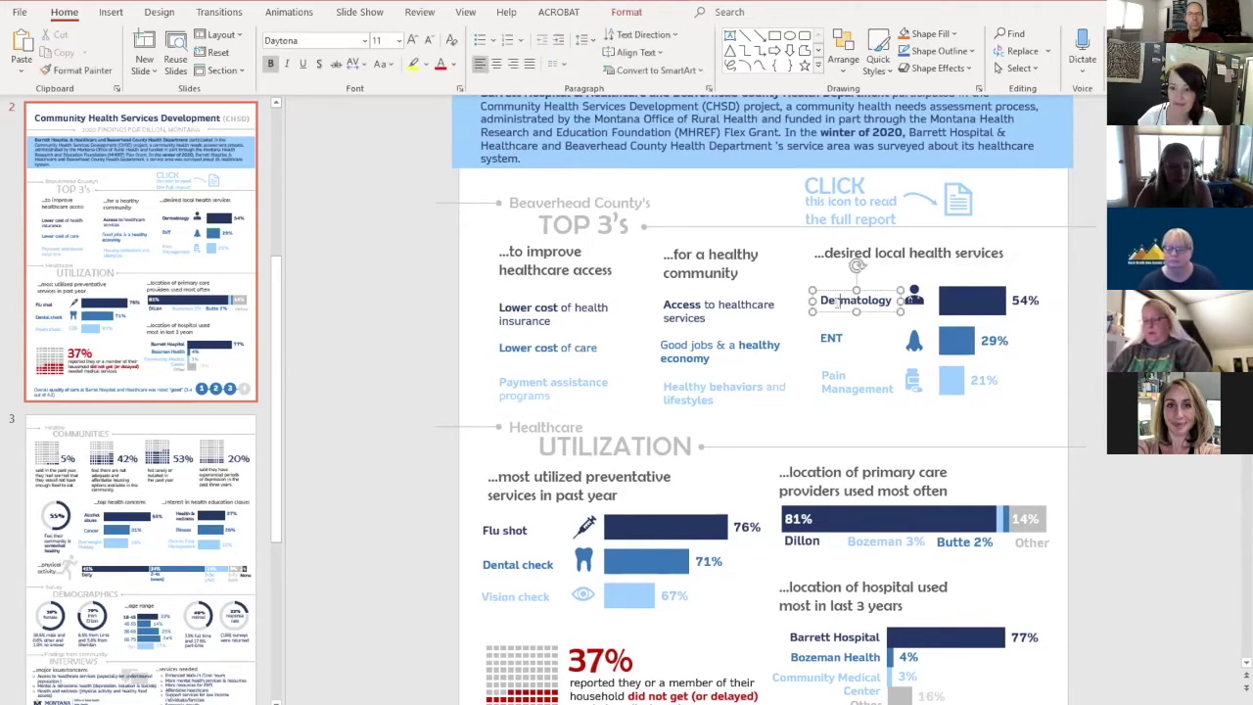
pyautogui.click(849, 377)
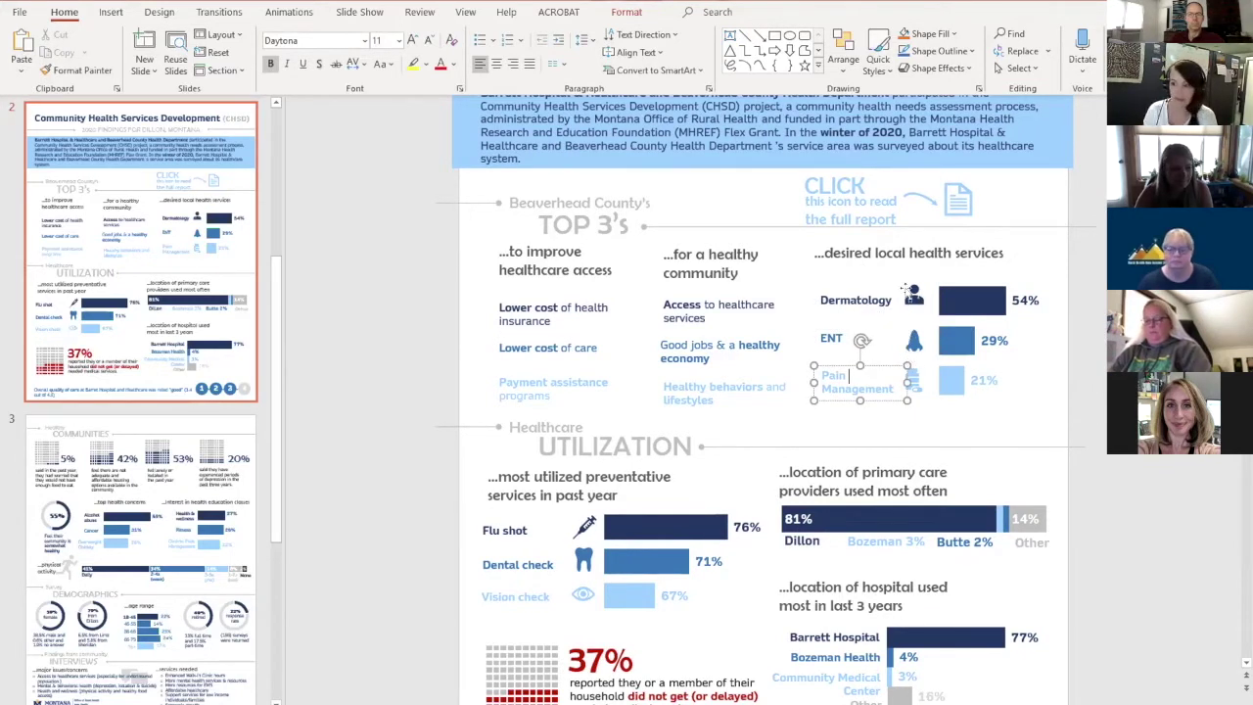
pyautogui.click(912, 294)
pyautogui.click(915, 341)
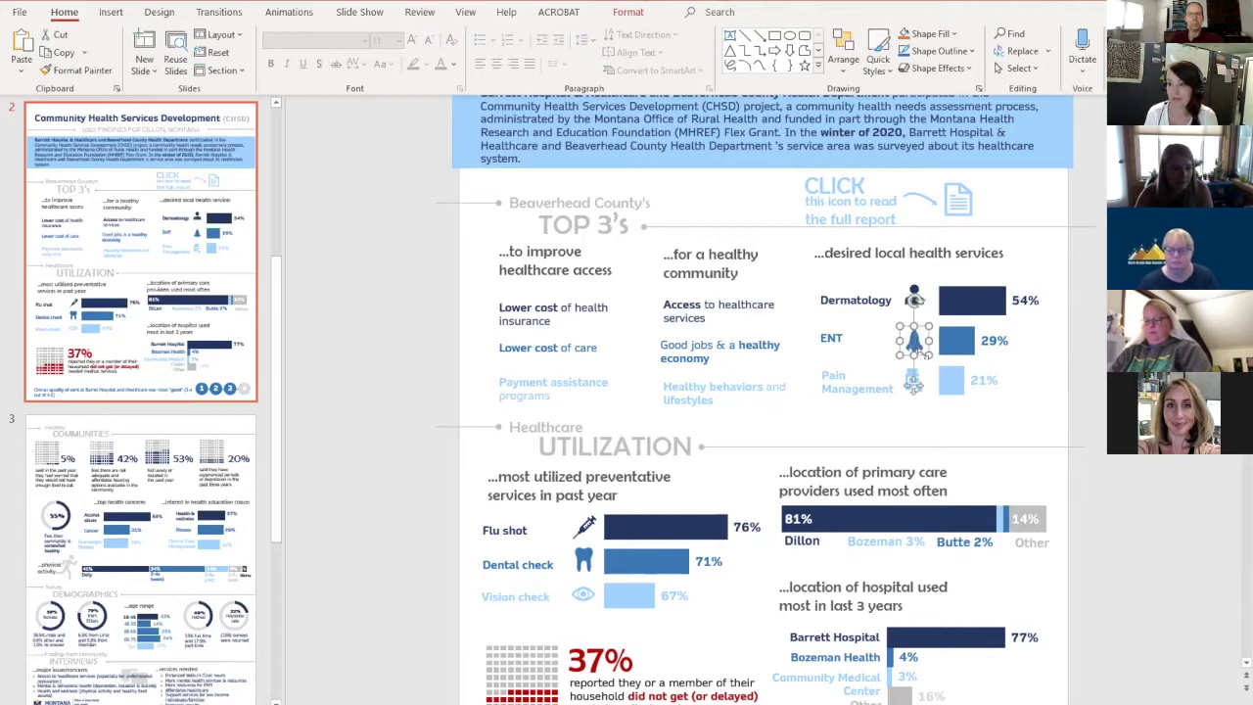
pyautogui.click(915, 381)
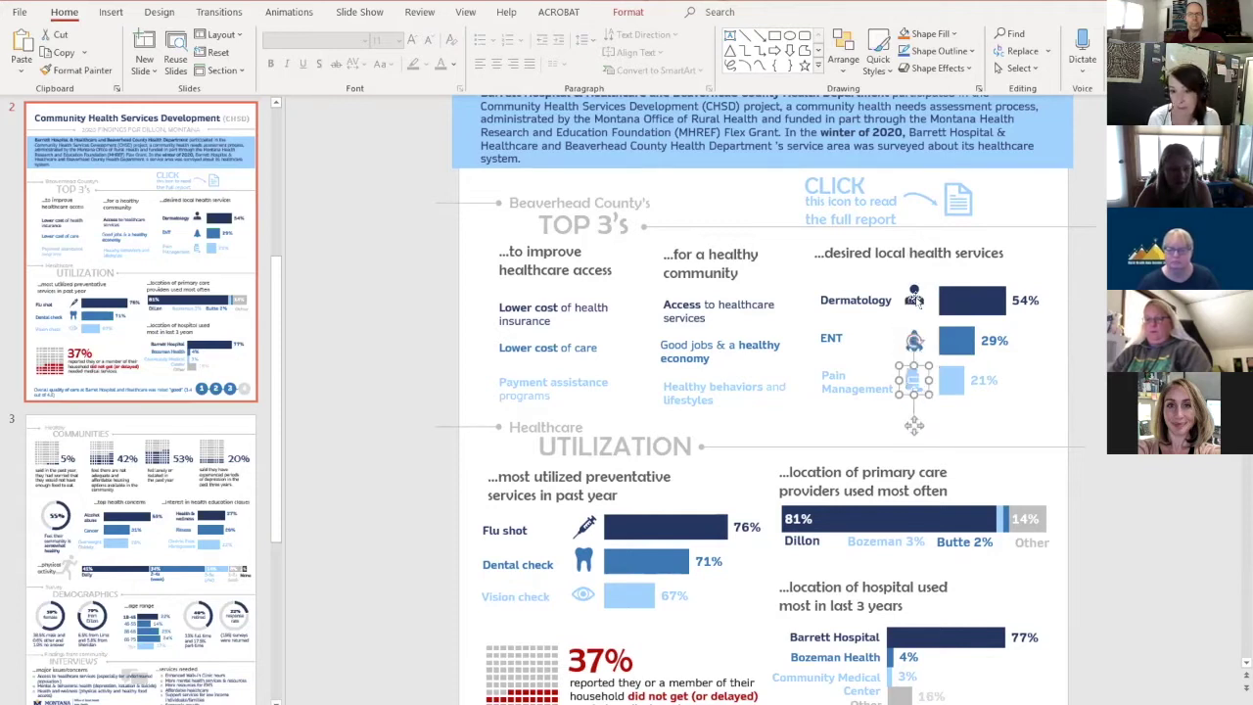
pyautogui.click(917, 300)
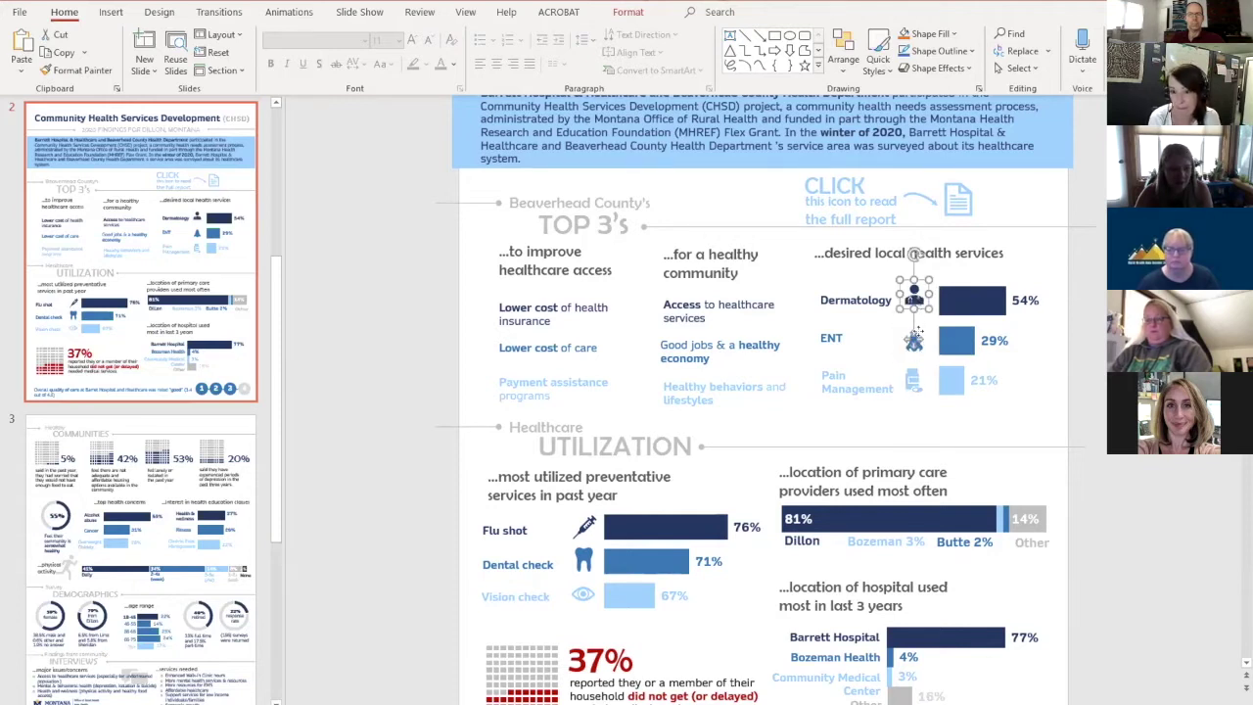
pyautogui.click(1001, 410)
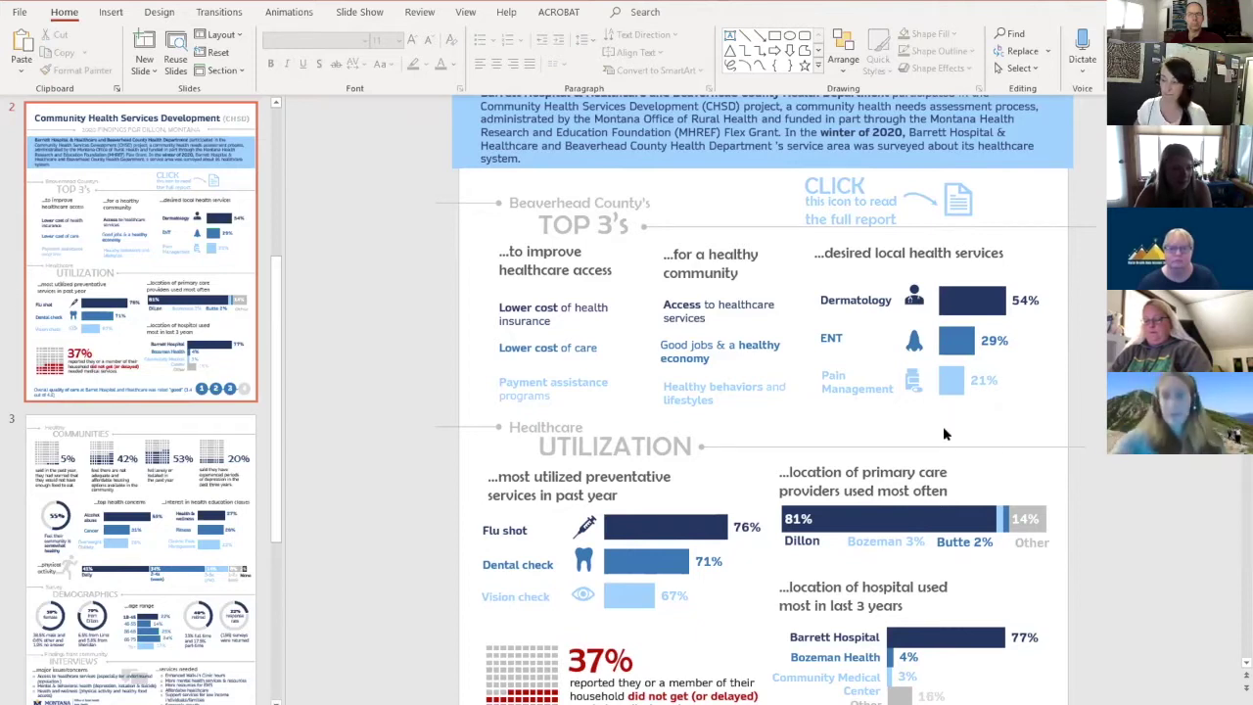
pyautogui.scroll(-2, 943, 426)
pyautogui.scroll(-2, 1011, 467)
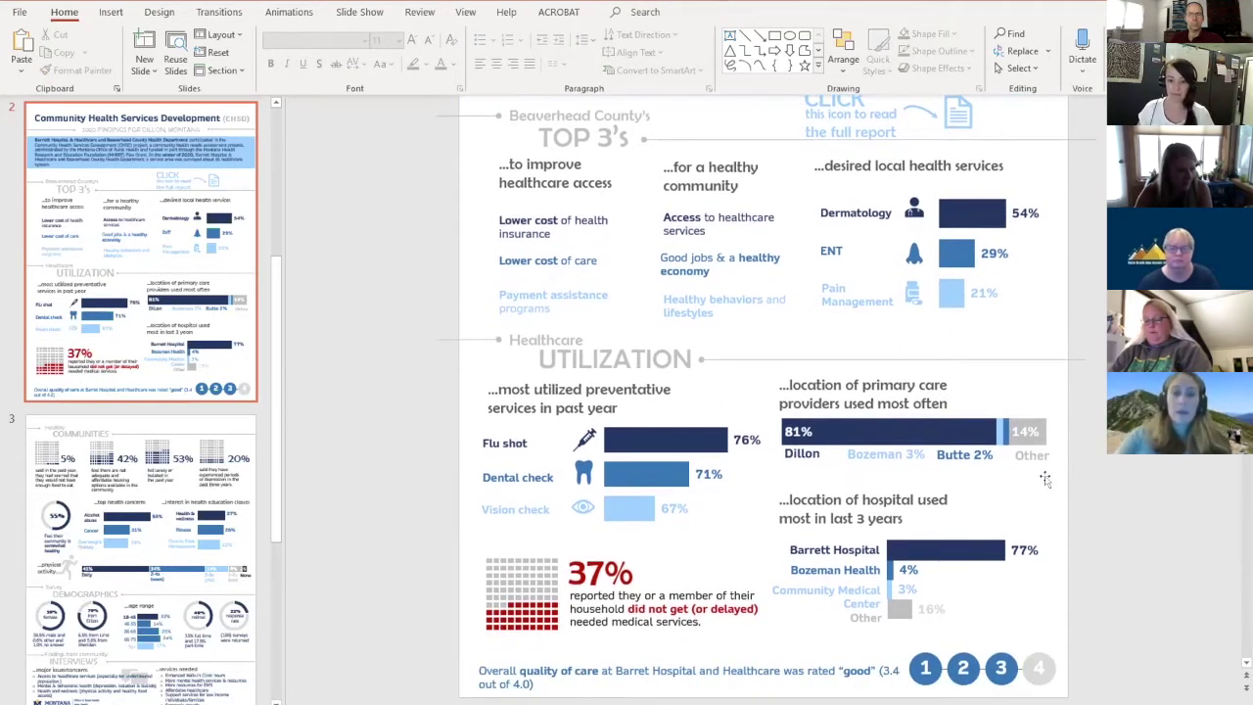
pyautogui.scroll(-3, 1018, 490)
pyautogui.scroll(4, 1024, 505)
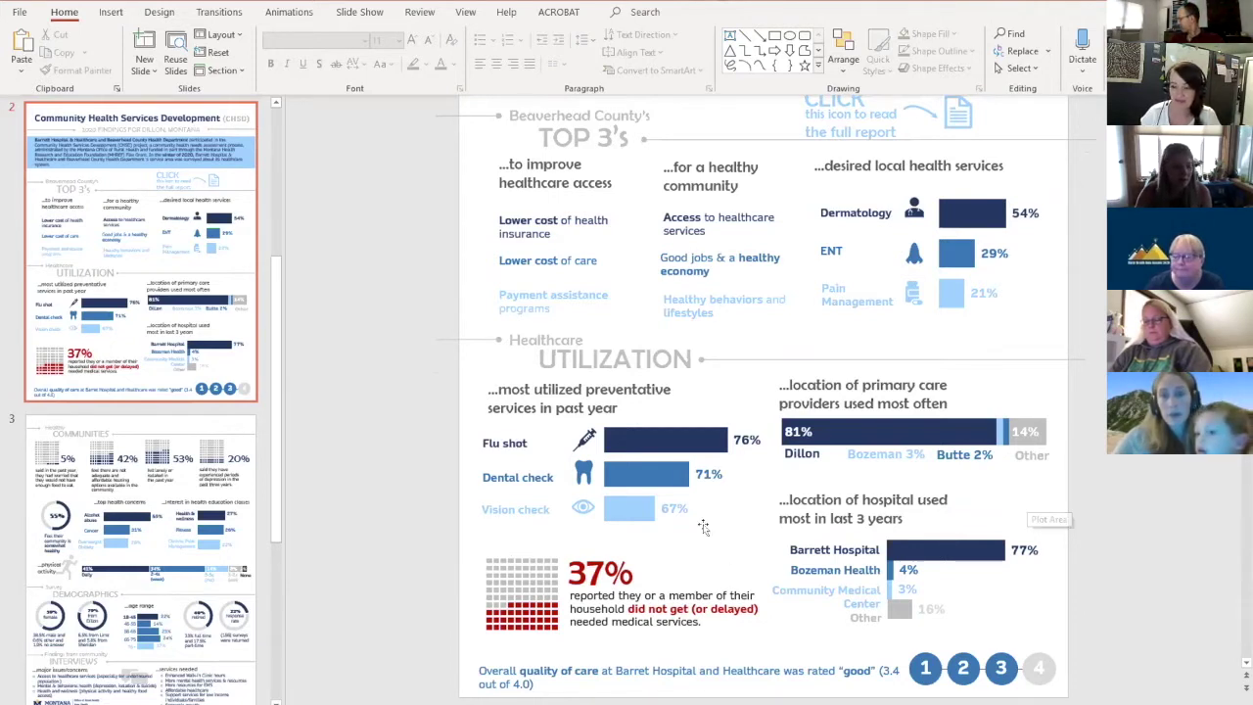
pyautogui.click(659, 489)
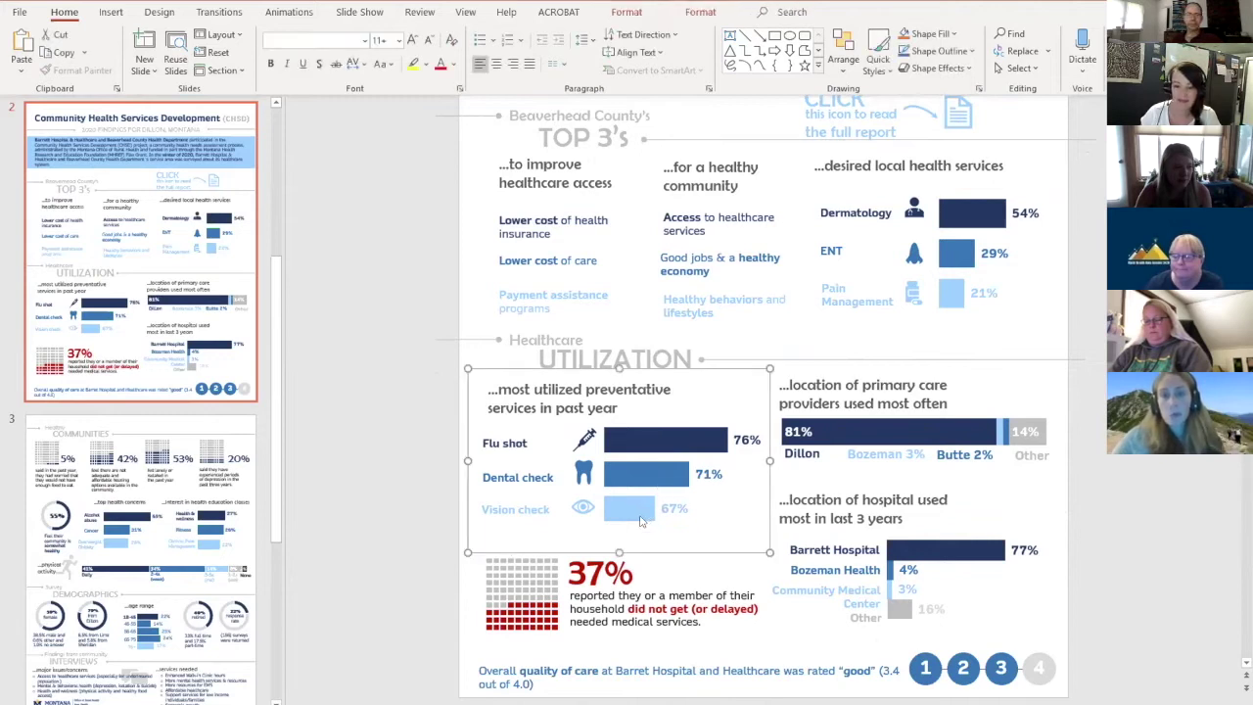
pyautogui.click(655, 501)
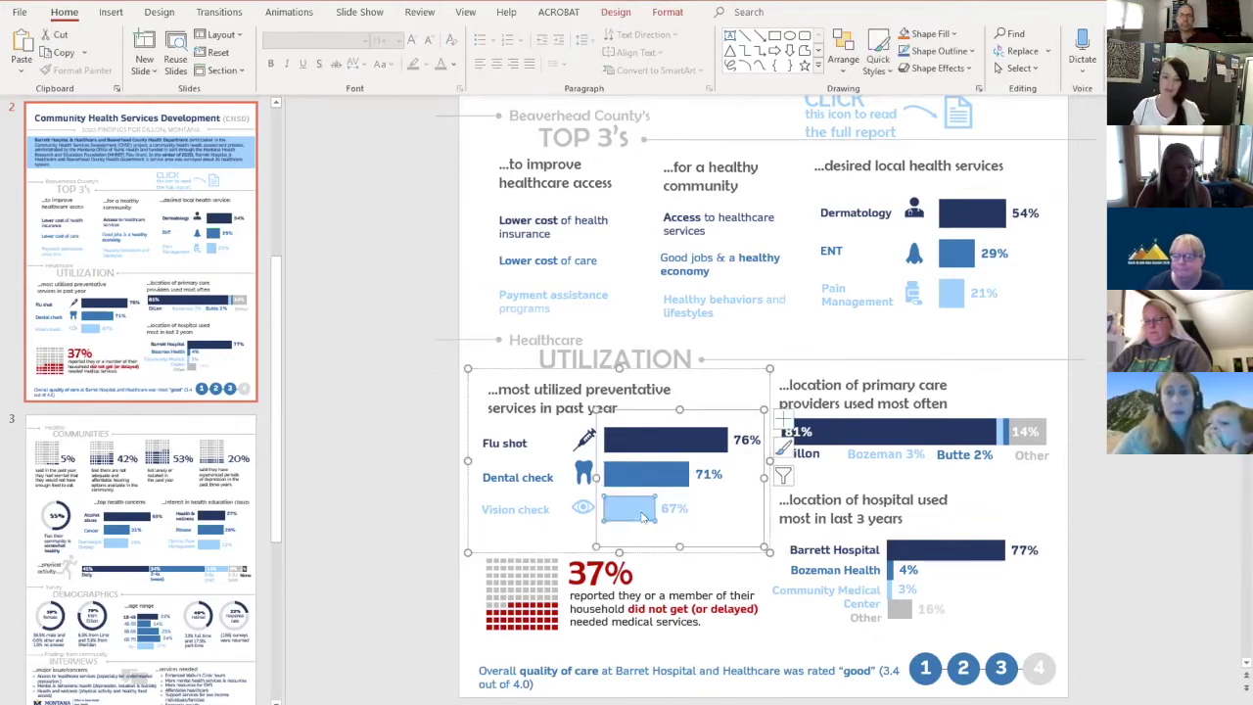
pyautogui.click(878, 428)
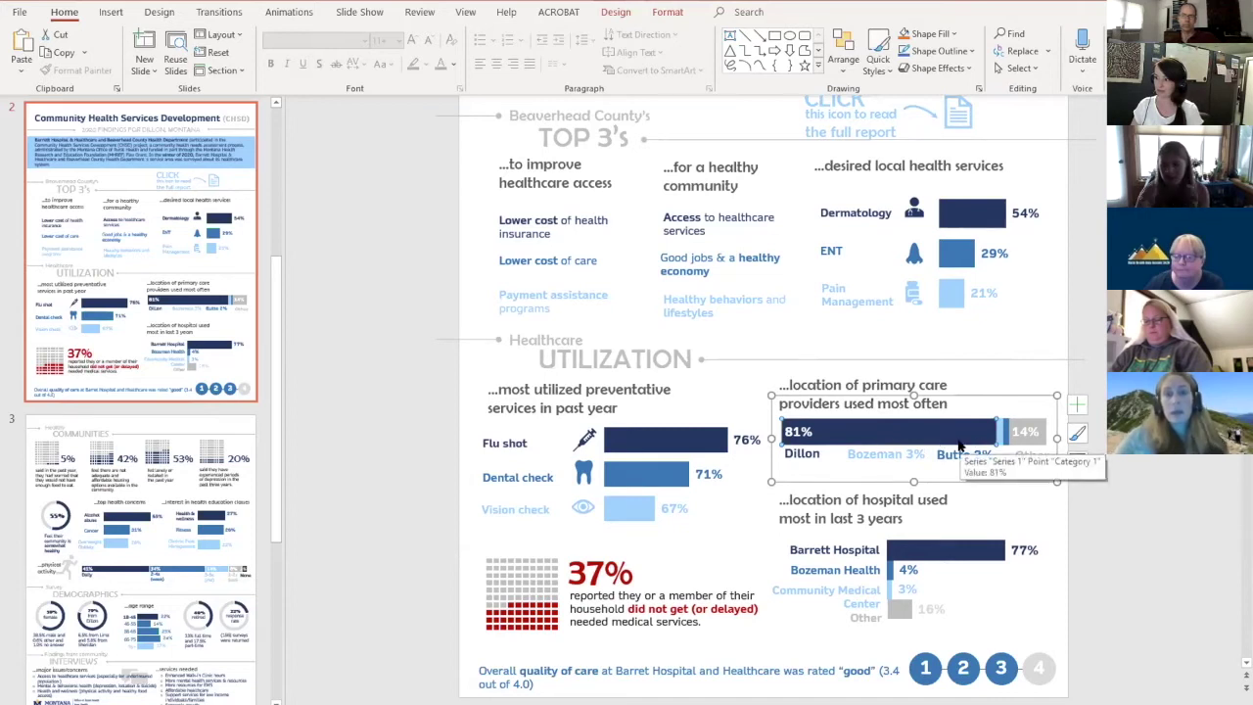
pyautogui.click(834, 459)
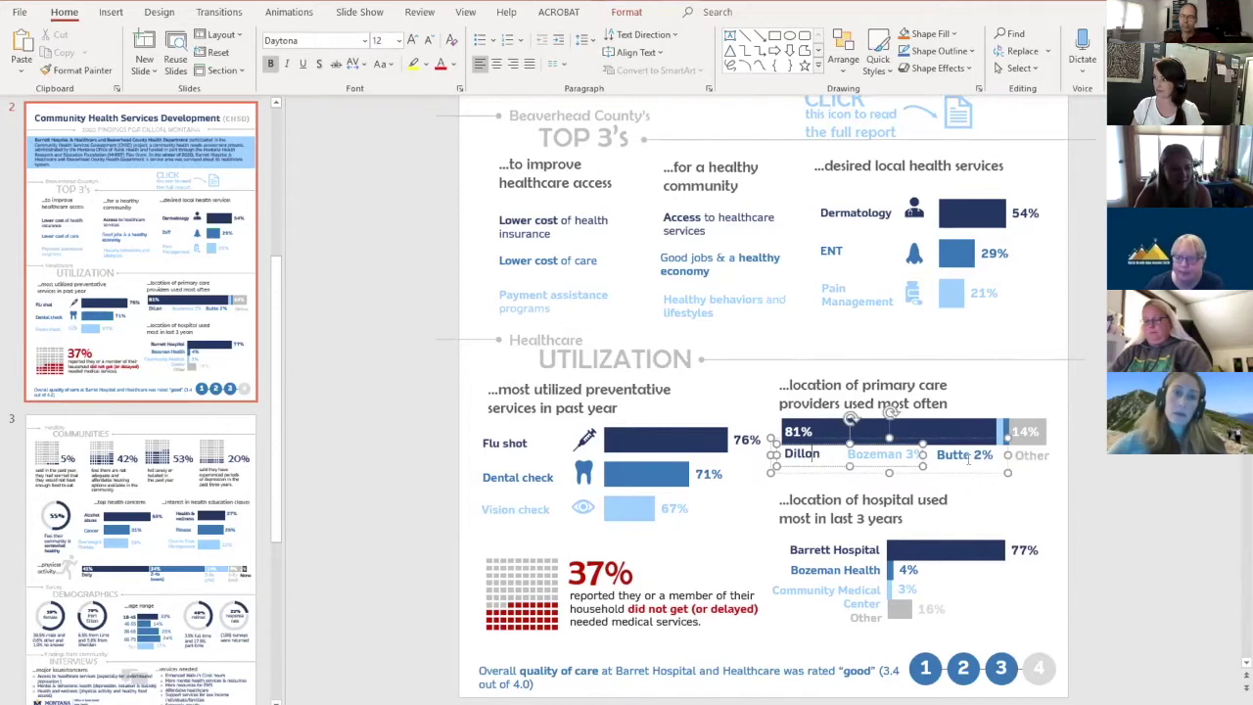
pyautogui.click(1019, 455)
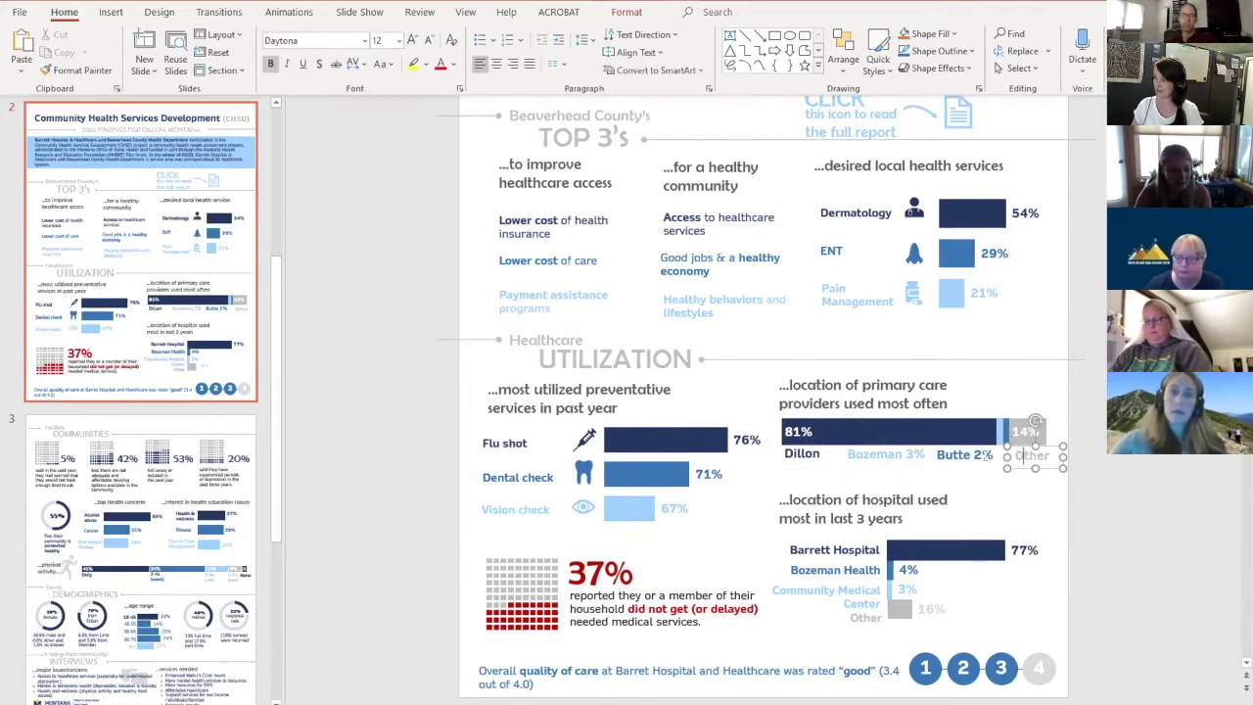
pyautogui.click(887, 457)
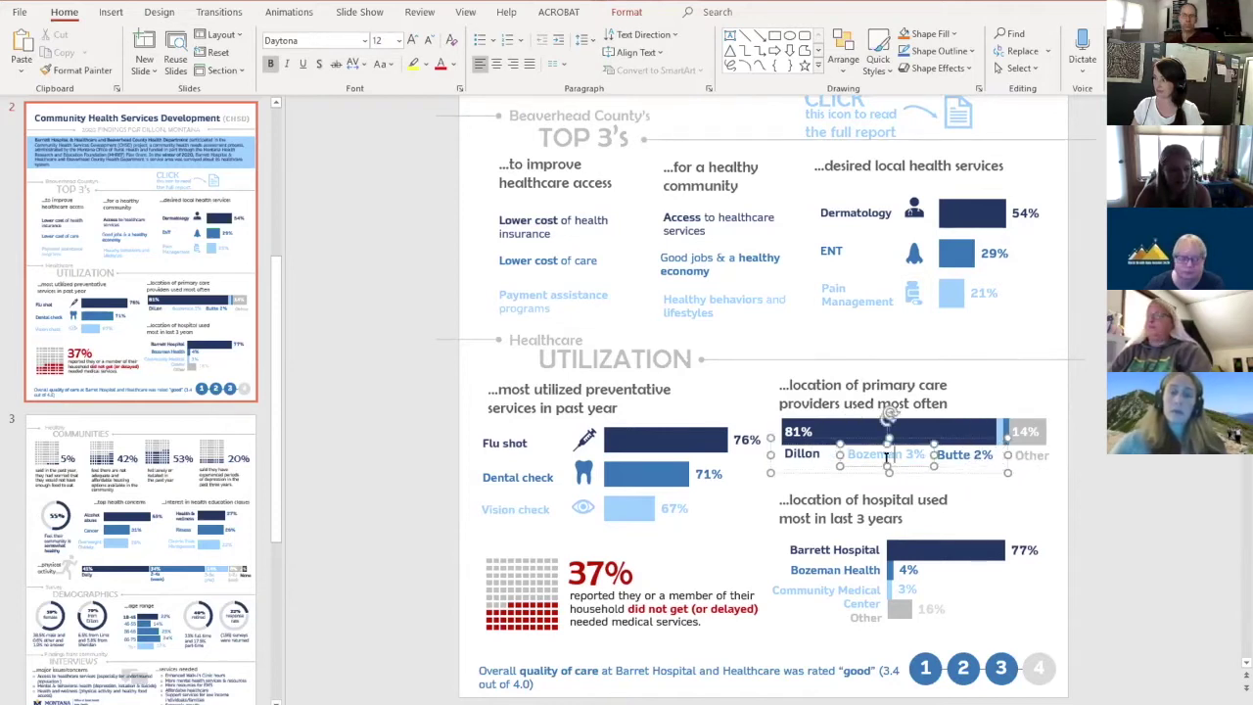
pyautogui.click(811, 458)
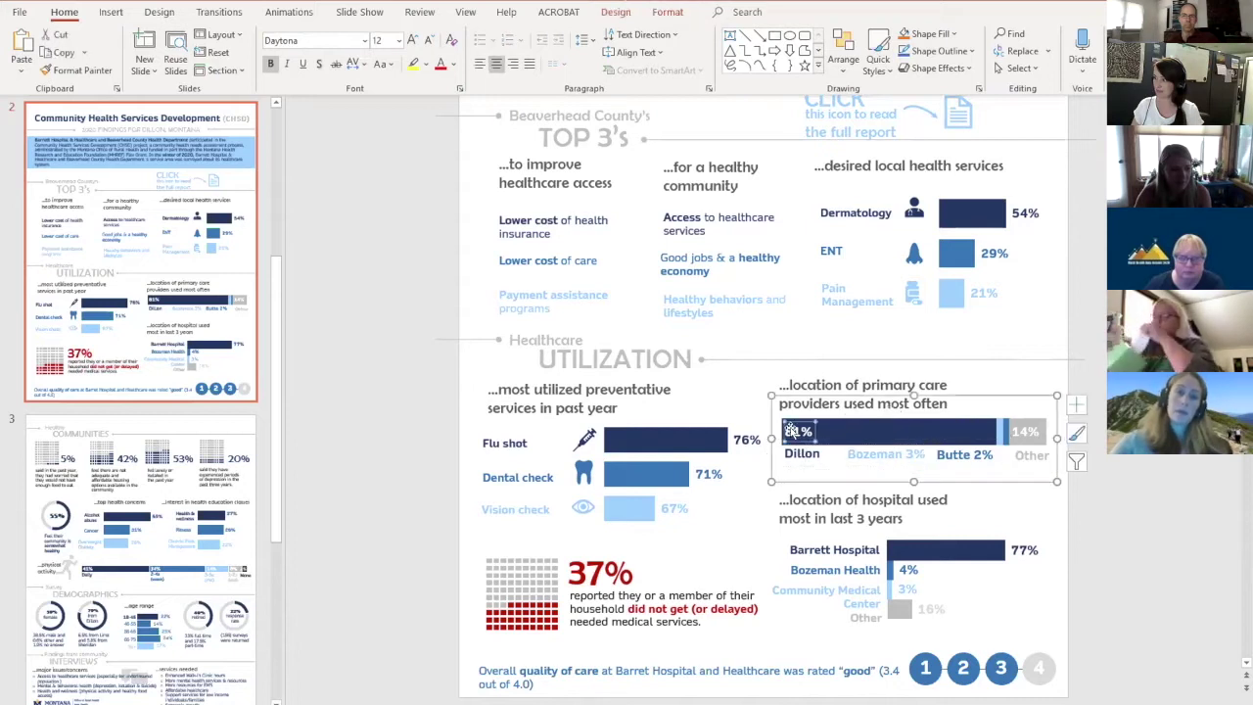
pyautogui.click(735, 508)
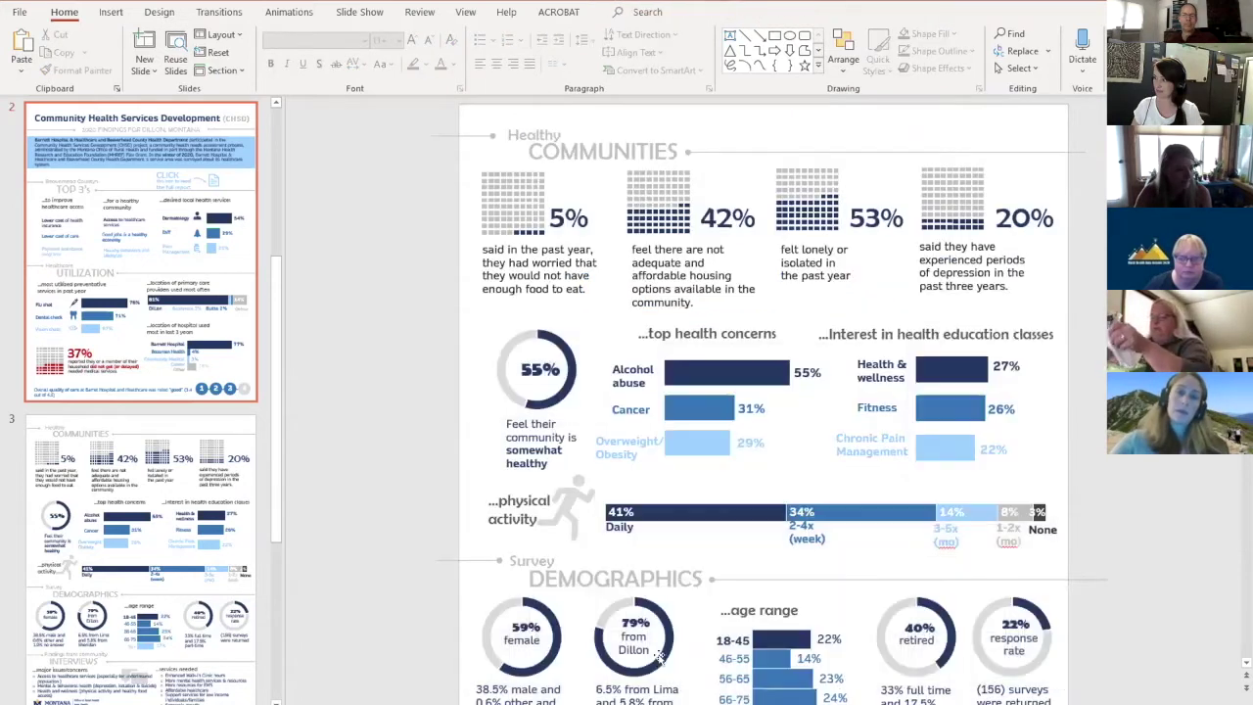
pyautogui.click(548, 587)
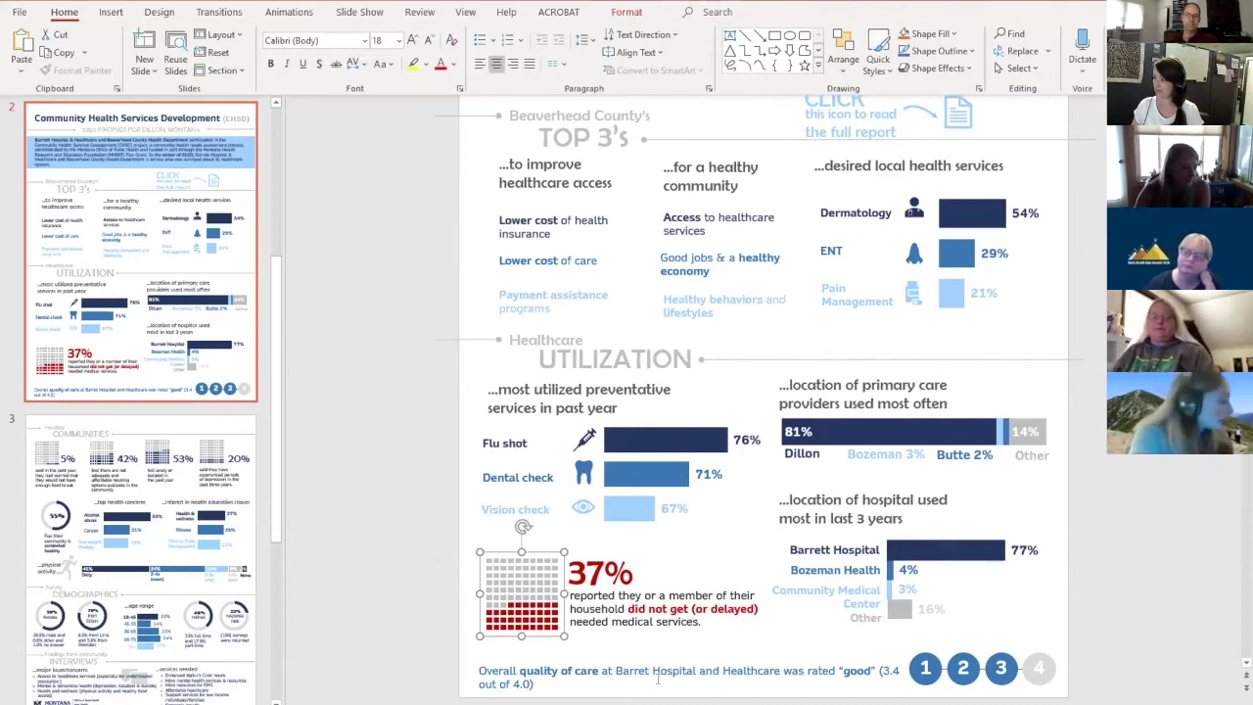
pyautogui.click(447, 183)
pyautogui.scroll(-2, 446, 183)
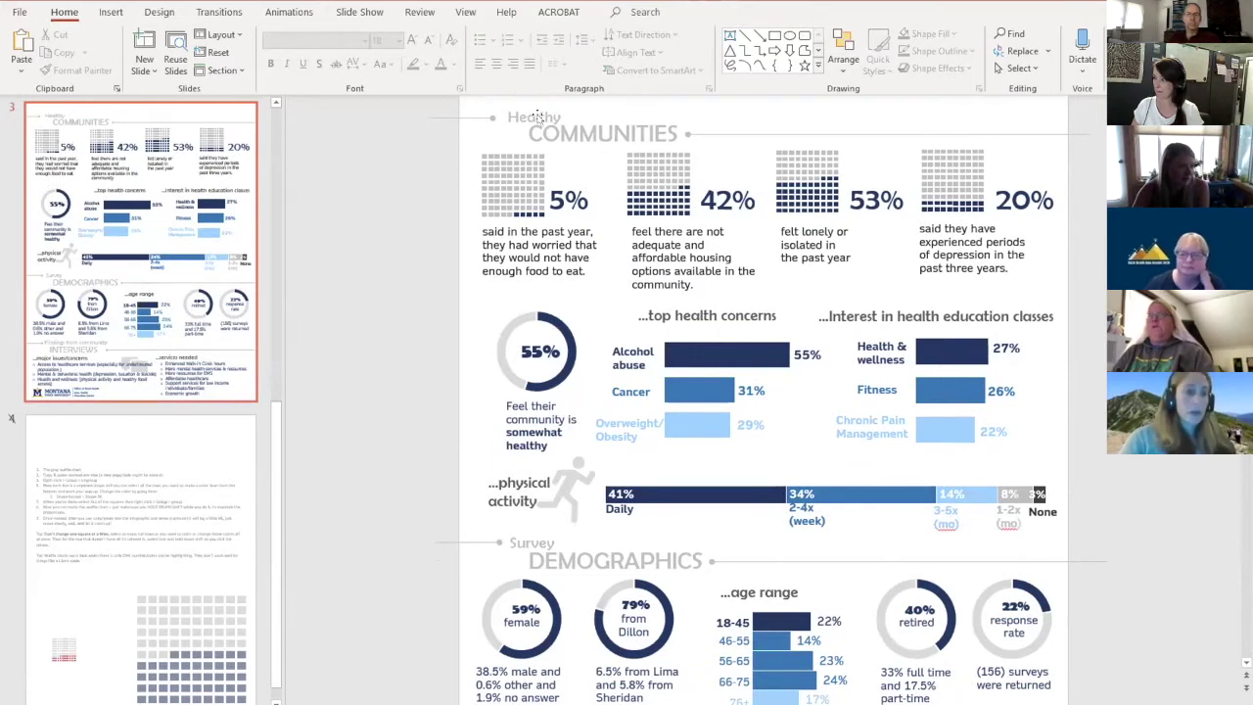
pyautogui.click(476, 118)
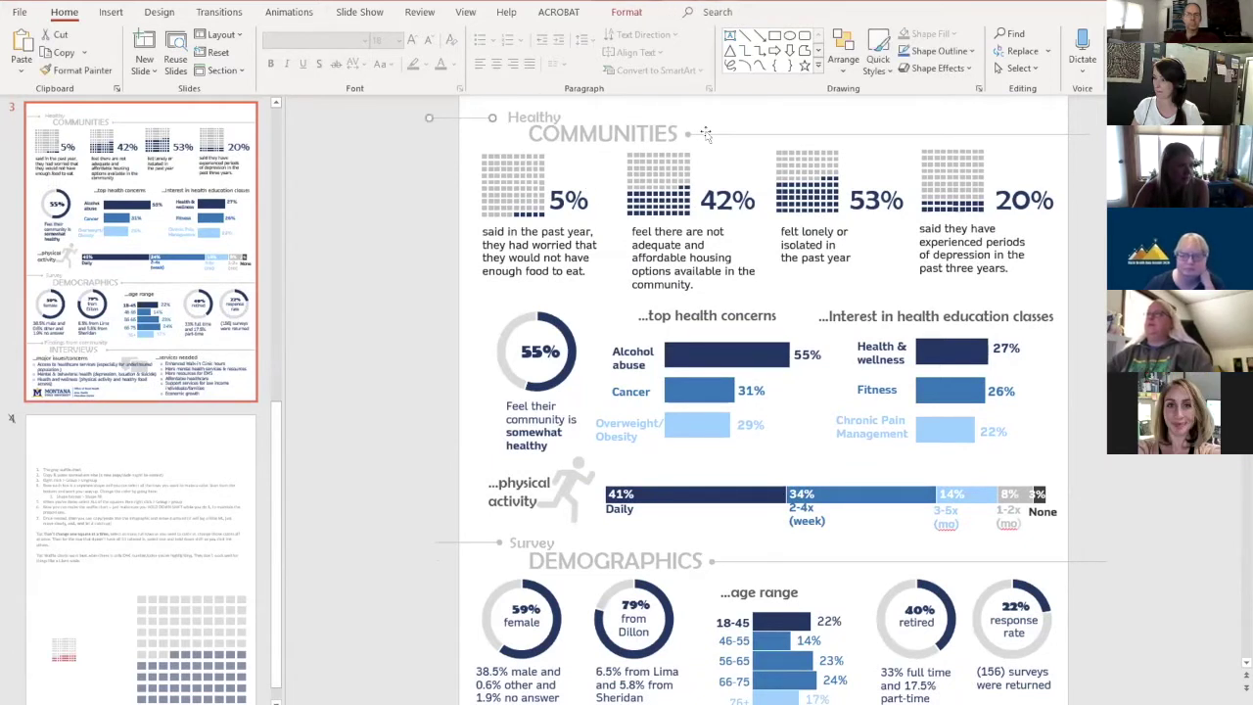
pyautogui.scroll(-3, 697, 289)
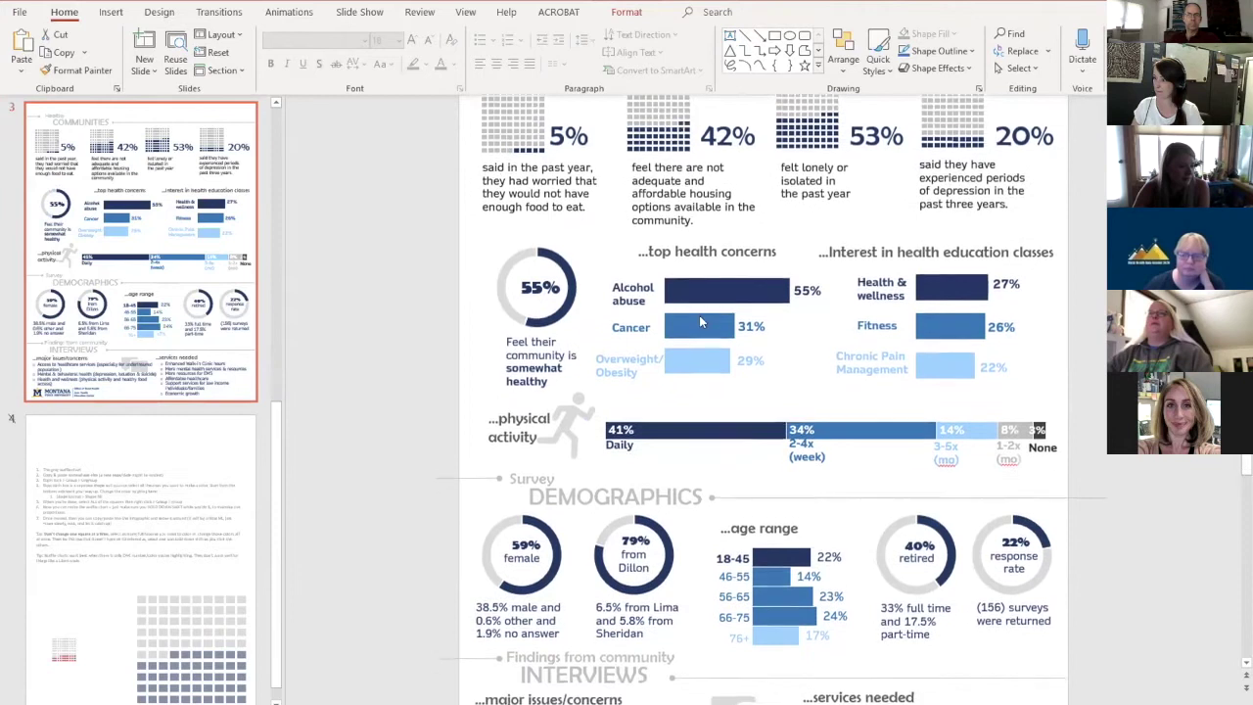
pyautogui.scroll(20, 707, 333)
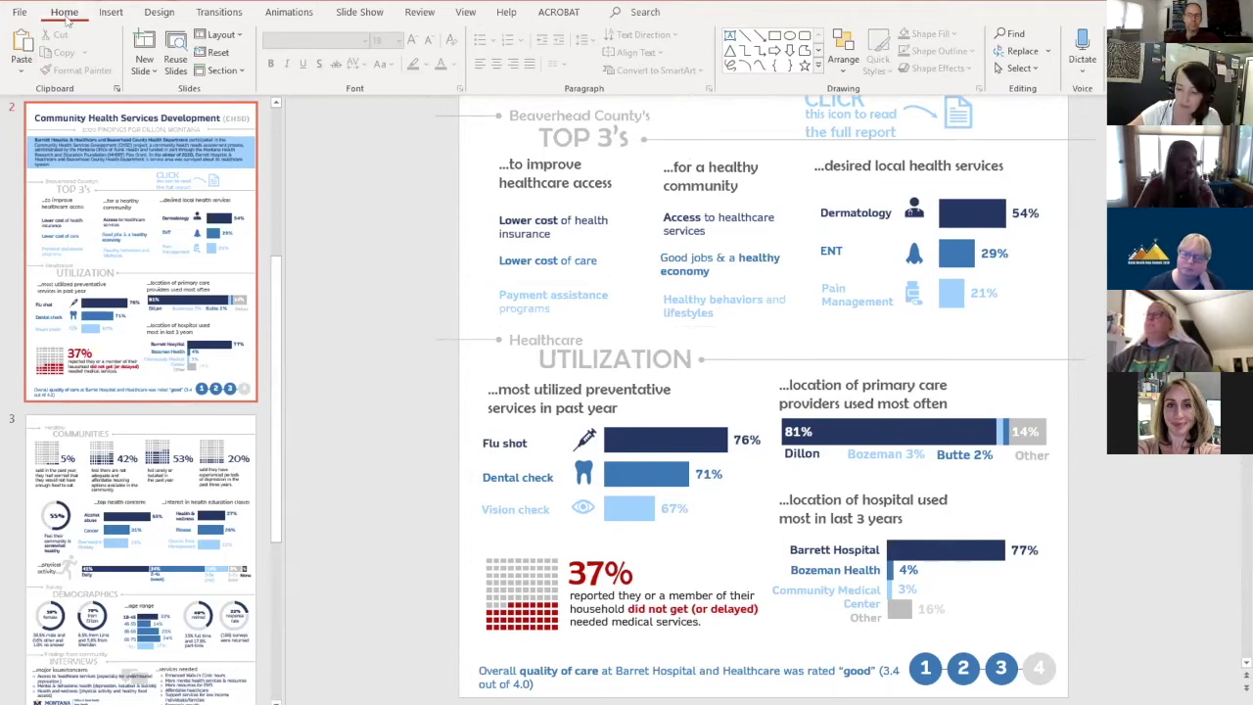
# Turn on Guides under View and scroll down until slide 3 fits in view.
pyautogui.click(466, 12)
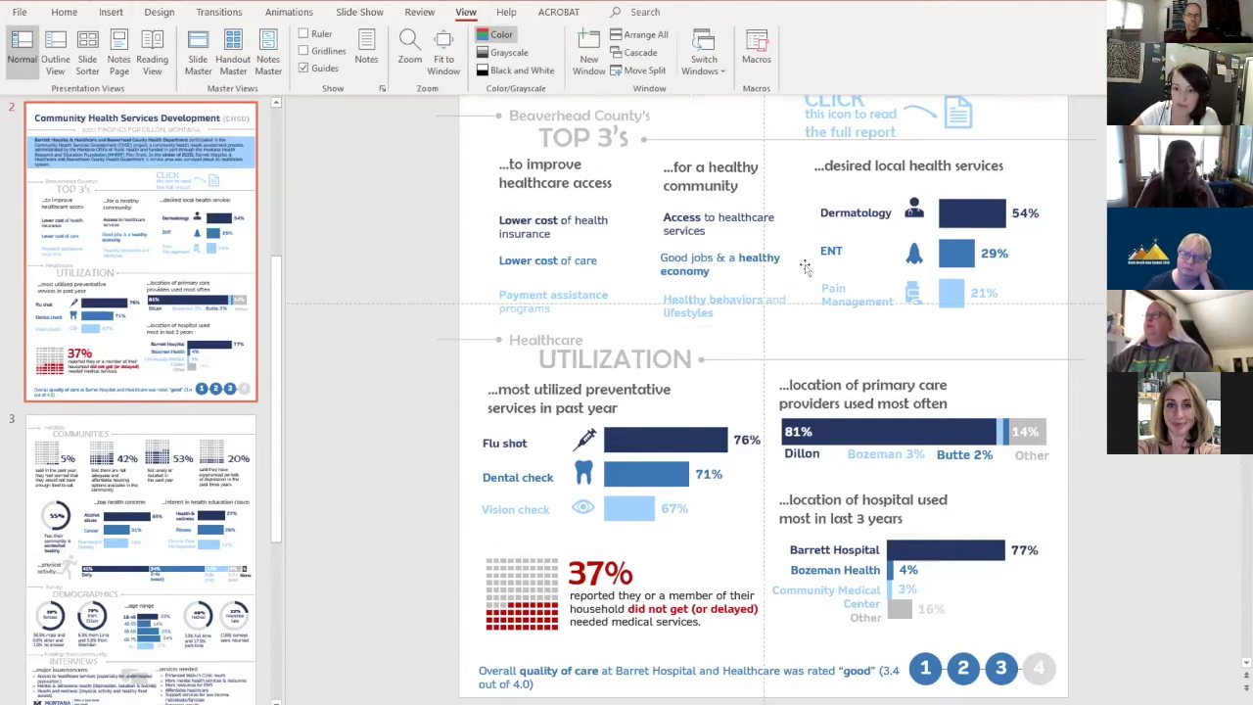
pyautogui.scroll(1, 809, 308)
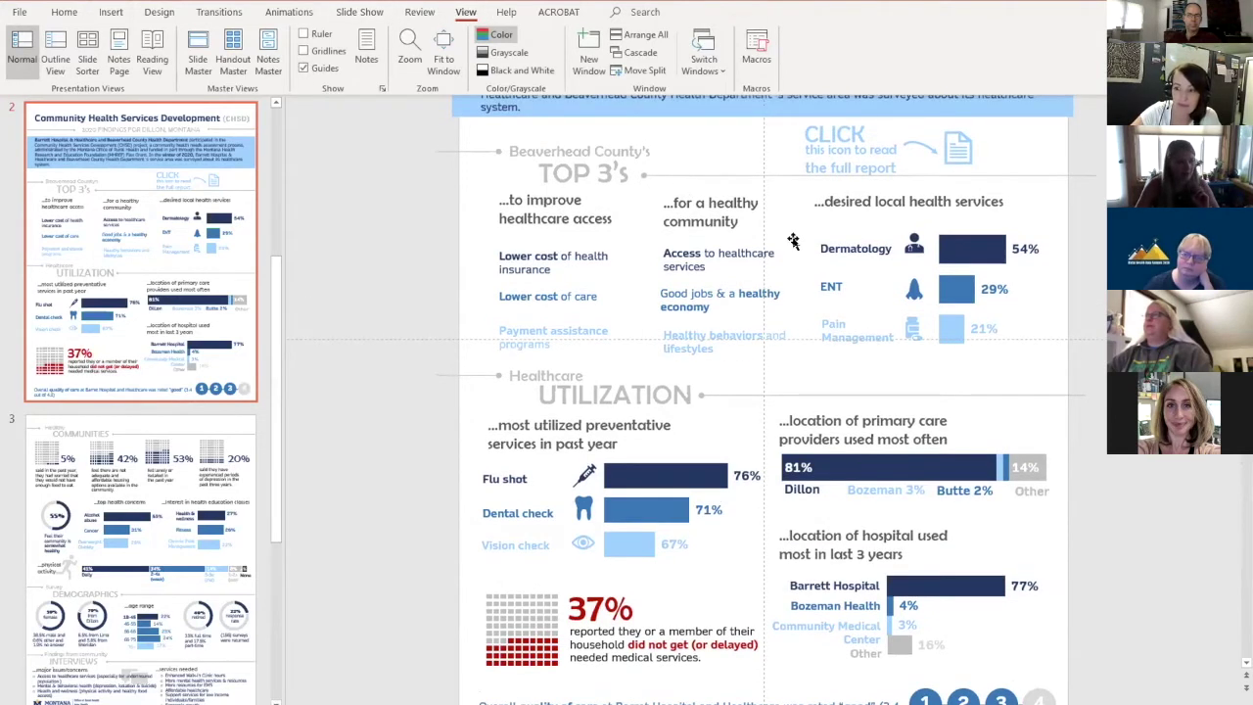
pyautogui.scroll(-5, 783, 235)
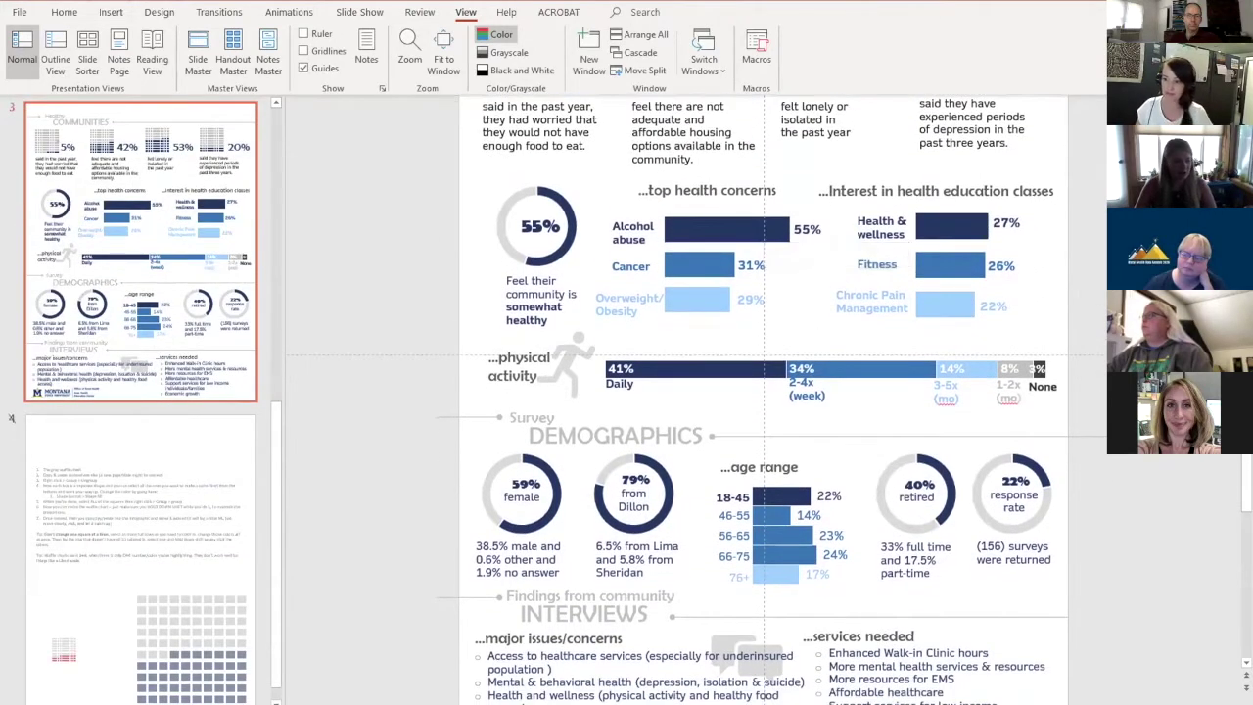
pyautogui.keyDown('ctrl'); pyautogui.scroll(-1, 764, 402); pyautogui.keyUp('ctrl')
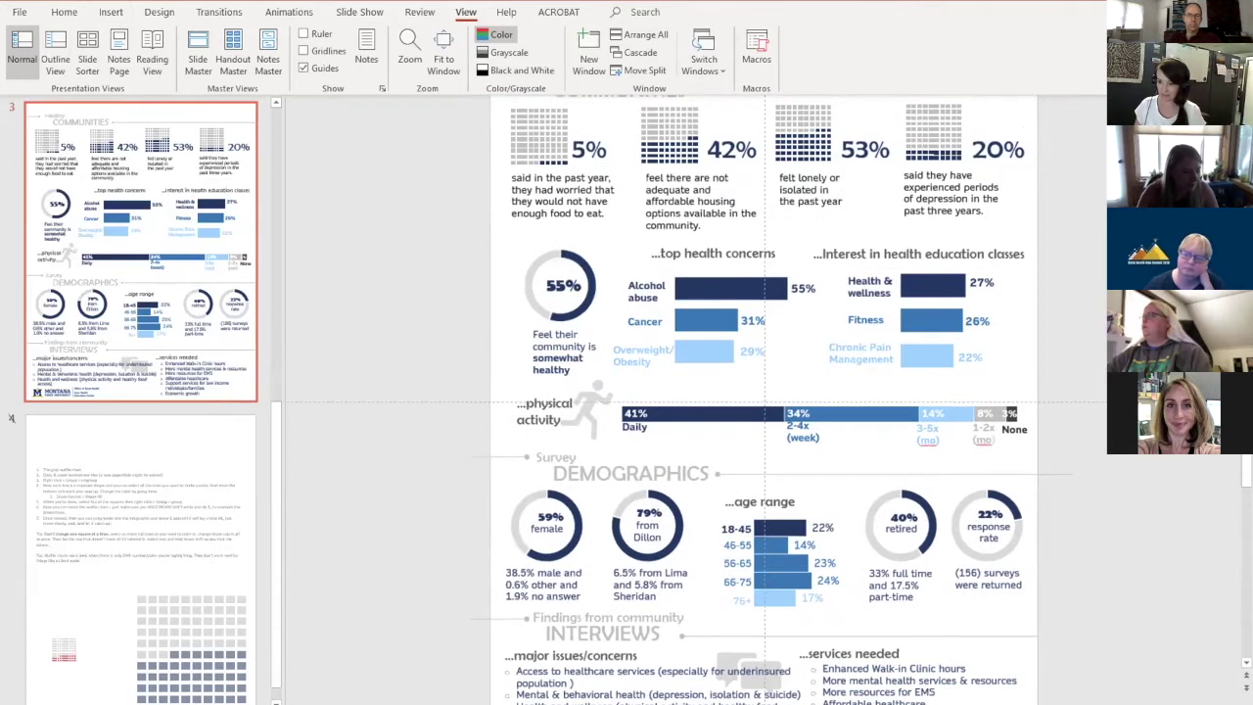
pyautogui.keyDown('ctrl'); pyautogui.scroll(-1, 764, 411); pyautogui.keyUp('ctrl')
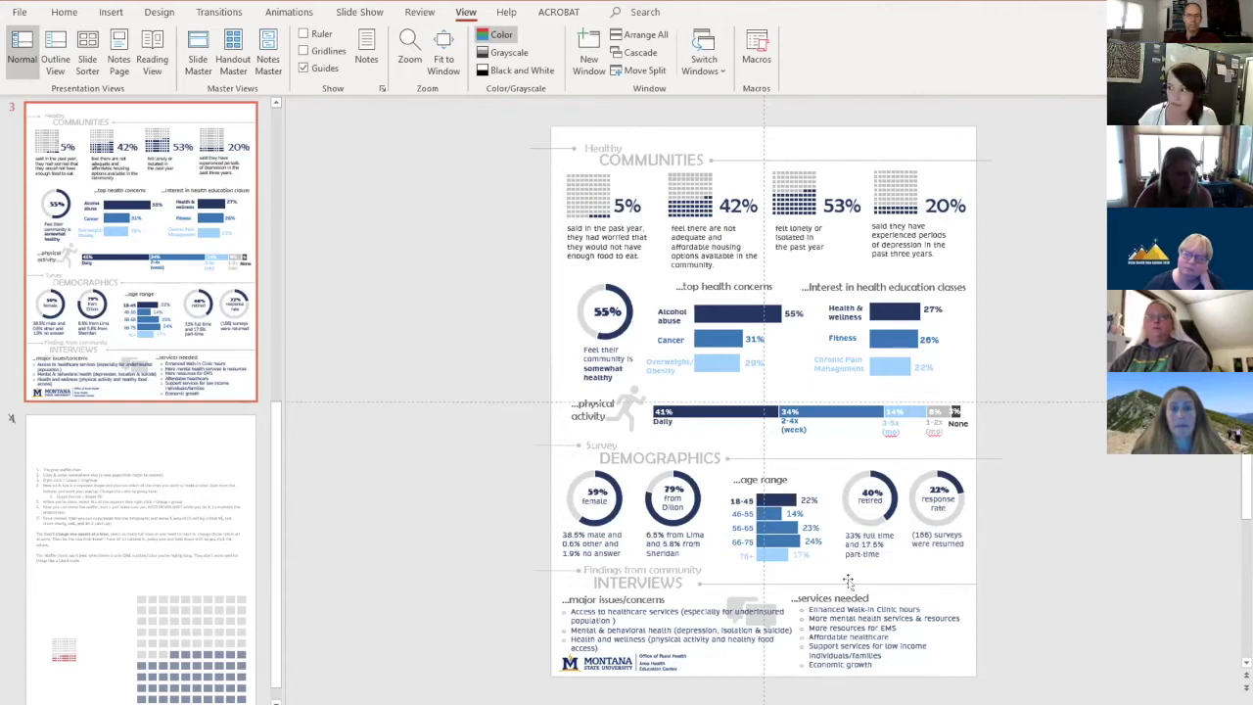
# Scroll back to slide 2 and zoom in on its Top 3's section.
pyautogui.scroll(1, 846, 639)
pyautogui.scroll(1, 845, 639)
pyautogui.scroll(-1, 848, 640)
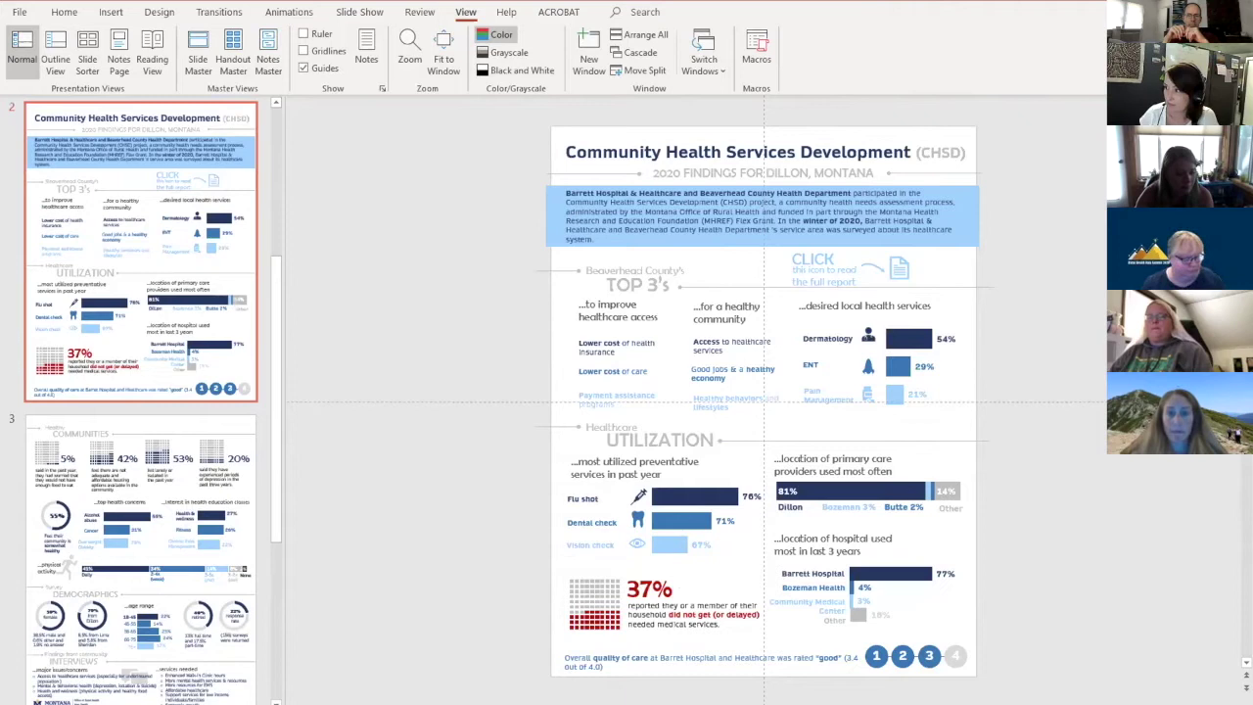
pyautogui.scroll(4, 790, 401)
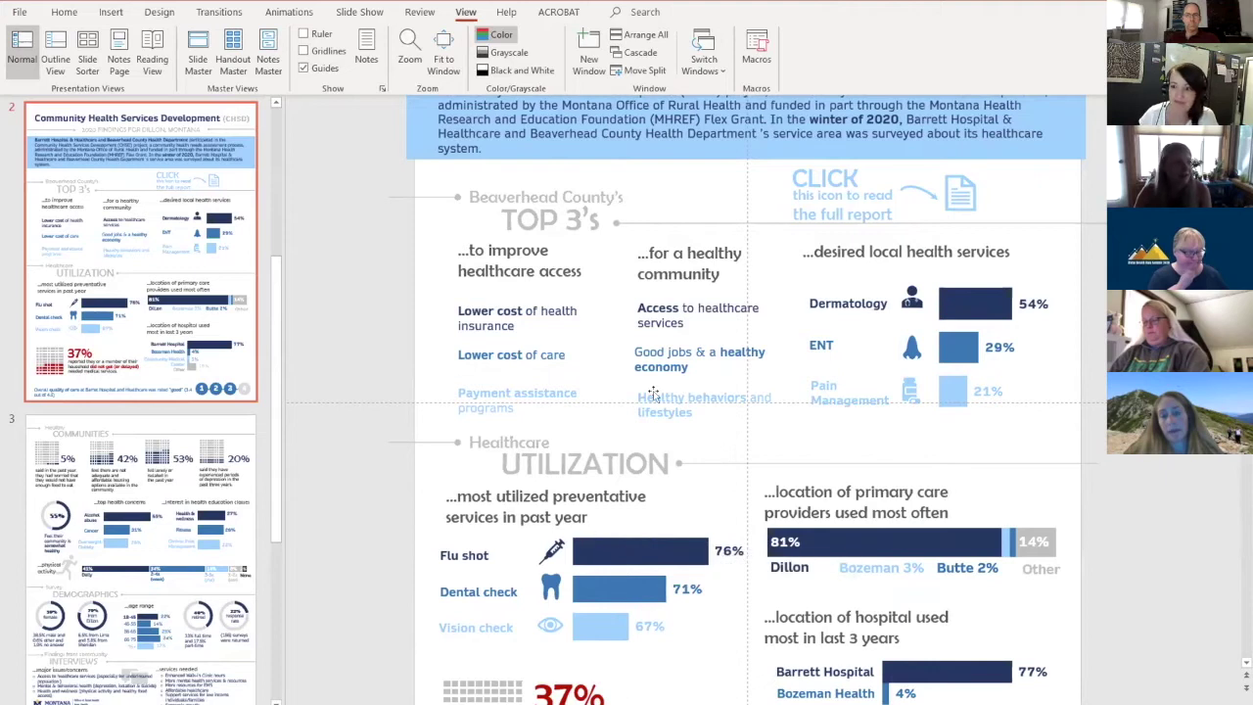
# Select only the Dermatology icon and drag it into line with the ENT icon below.
pyautogui.click(911, 302)
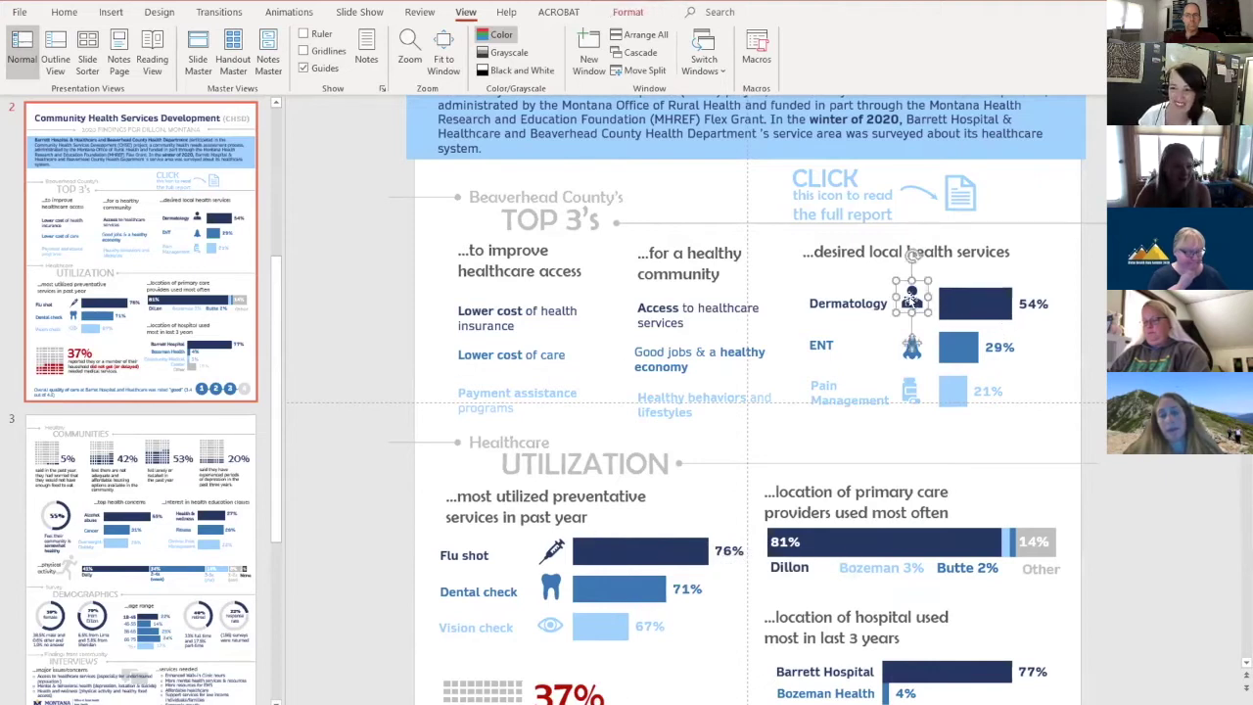
pyautogui.click(912, 294)
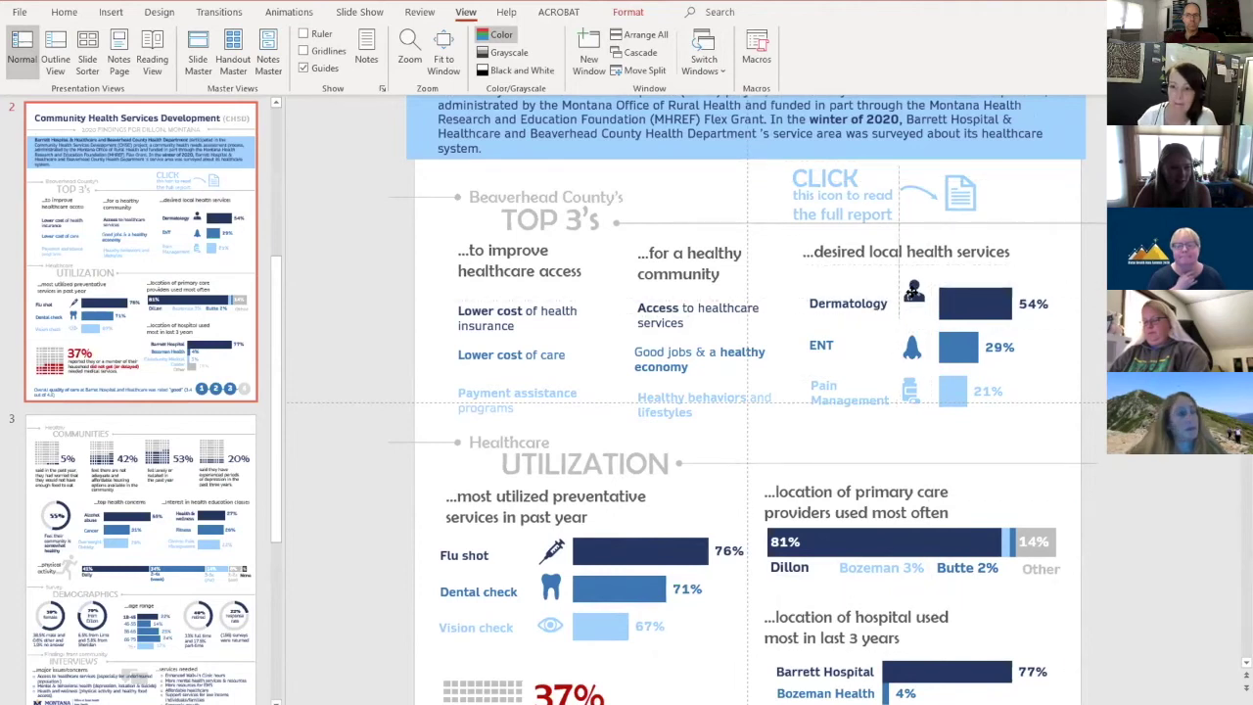
pyautogui.moveTo(913, 307); pyautogui.dragTo(910, 300)
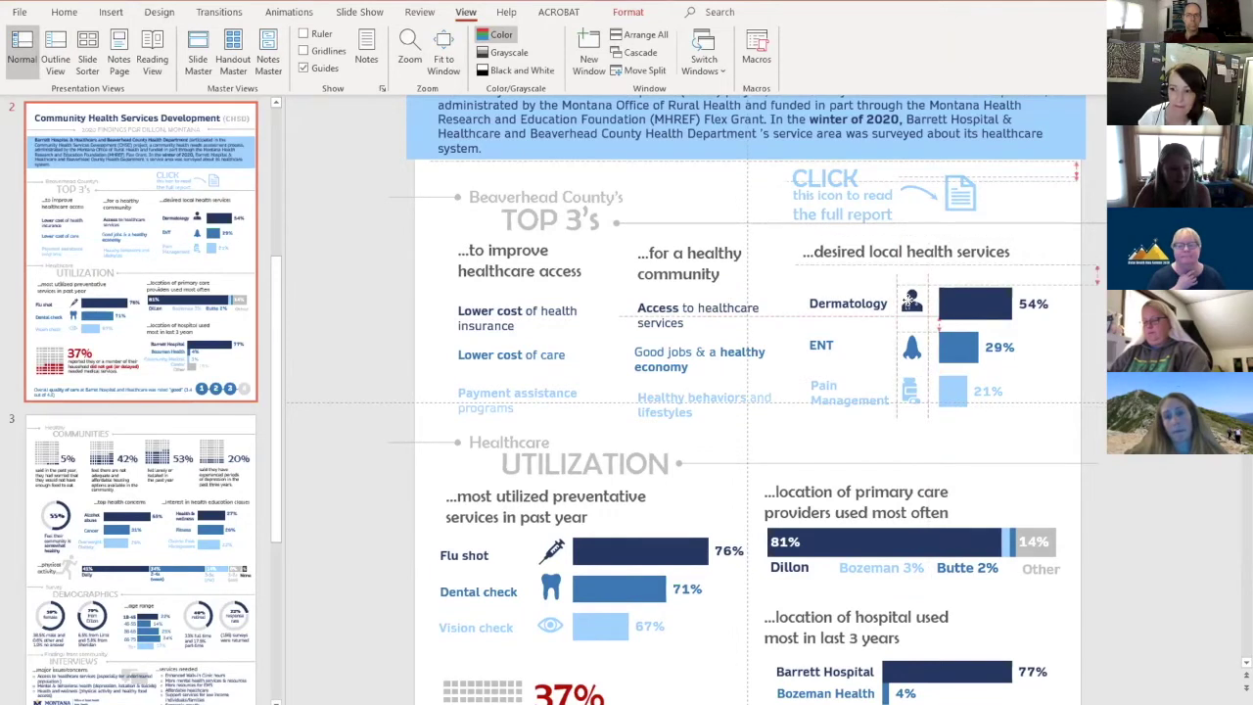
pyautogui.moveTo(910, 300); pyautogui.dragTo(911, 298)
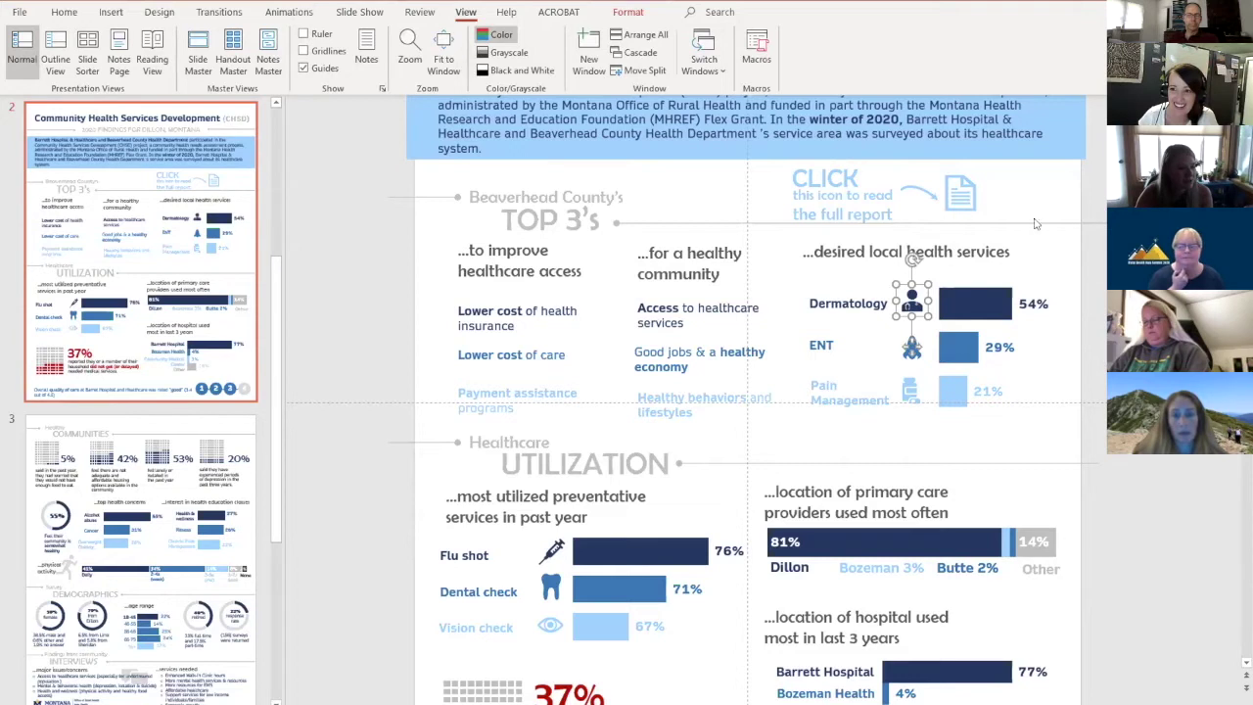
pyautogui.scroll(1, 1047, 245)
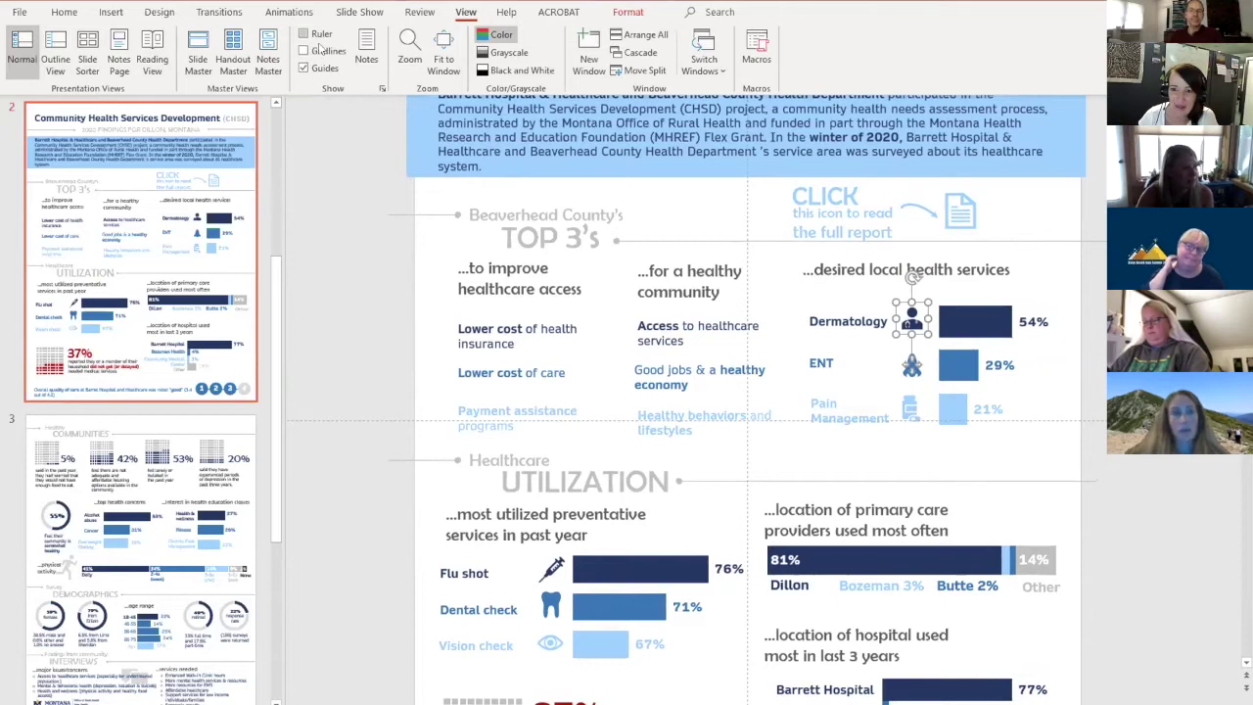
# Uncheck 'Display smart guides when shapes are aligned' in Grid and Guides and confirm.
pyautogui.click(383, 89)
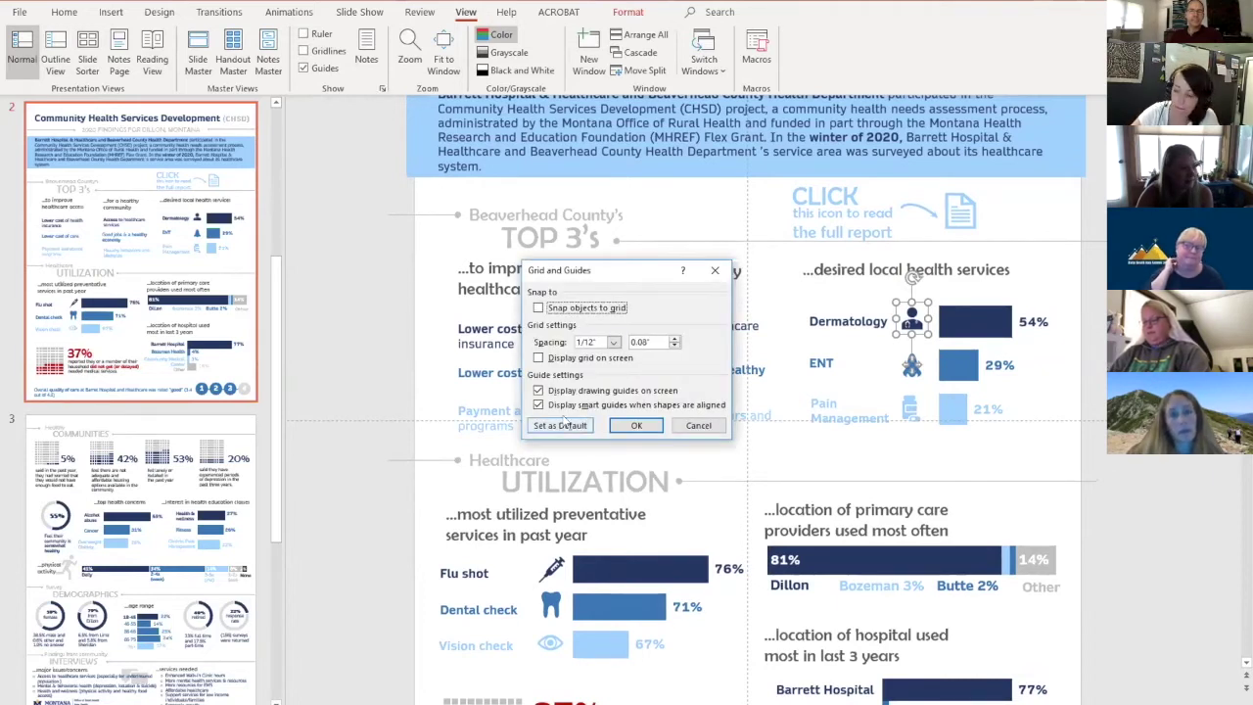
pyautogui.click(539, 405)
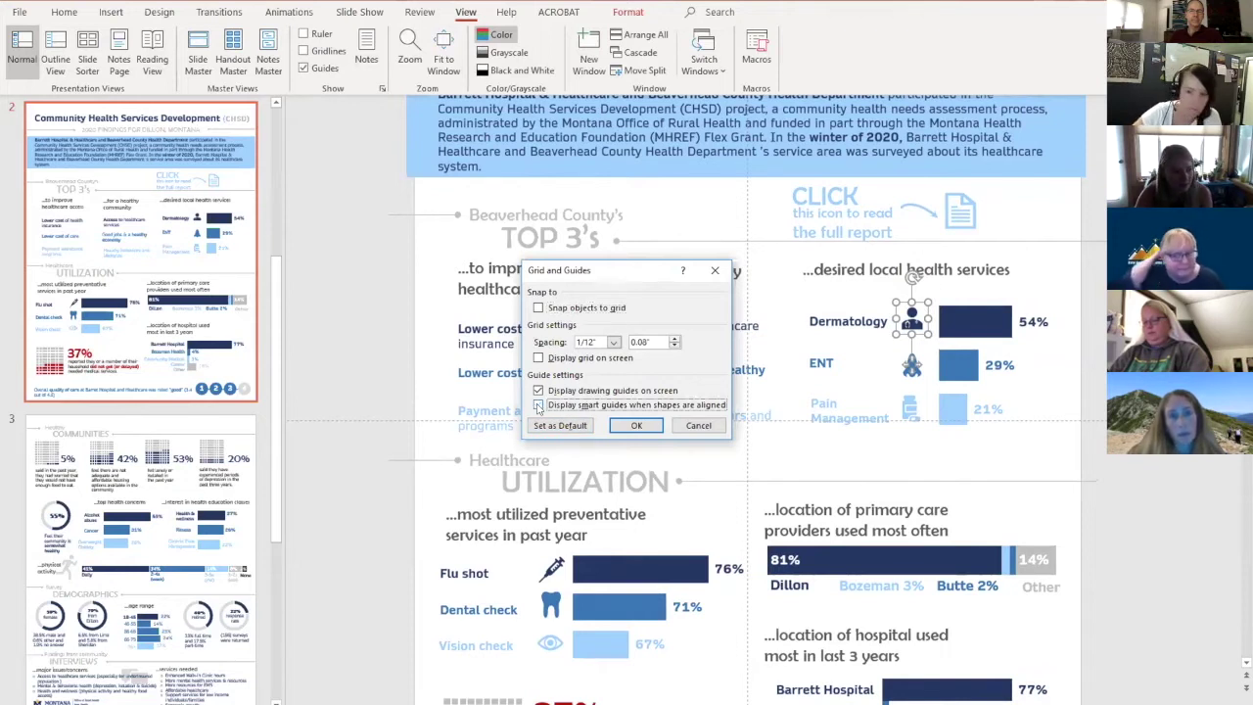
pyautogui.click(636, 425)
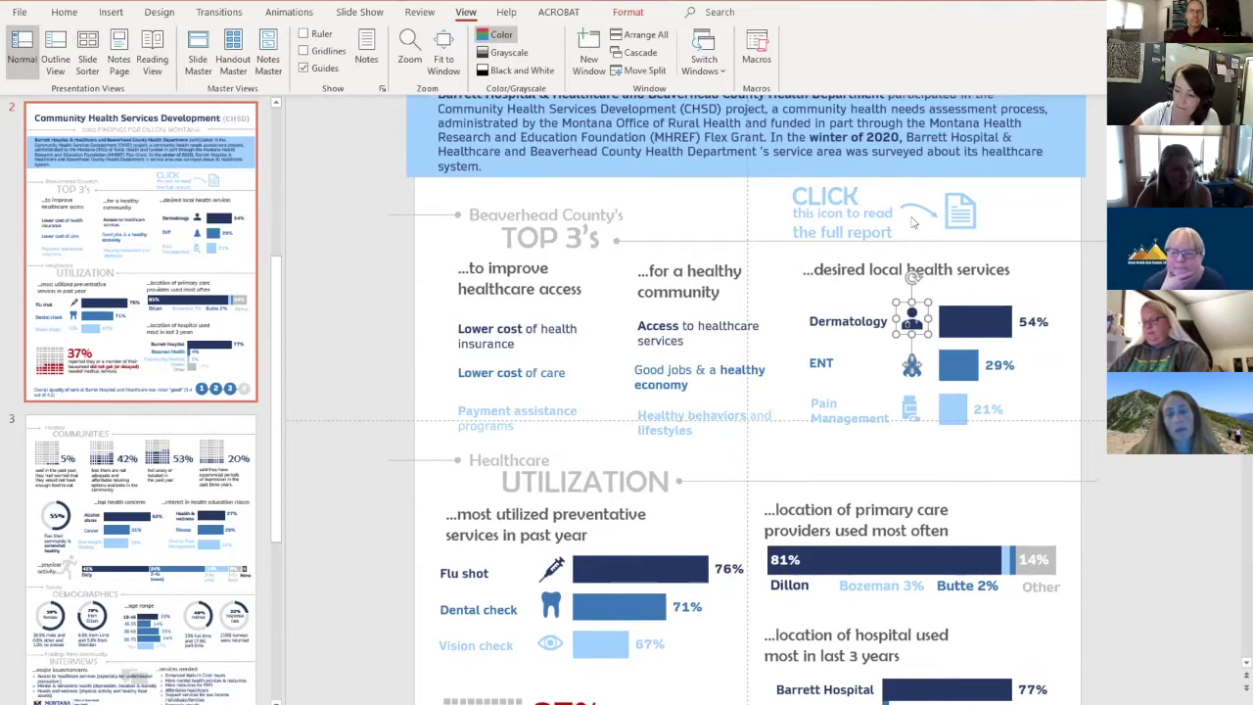
pyautogui.click(863, 269)
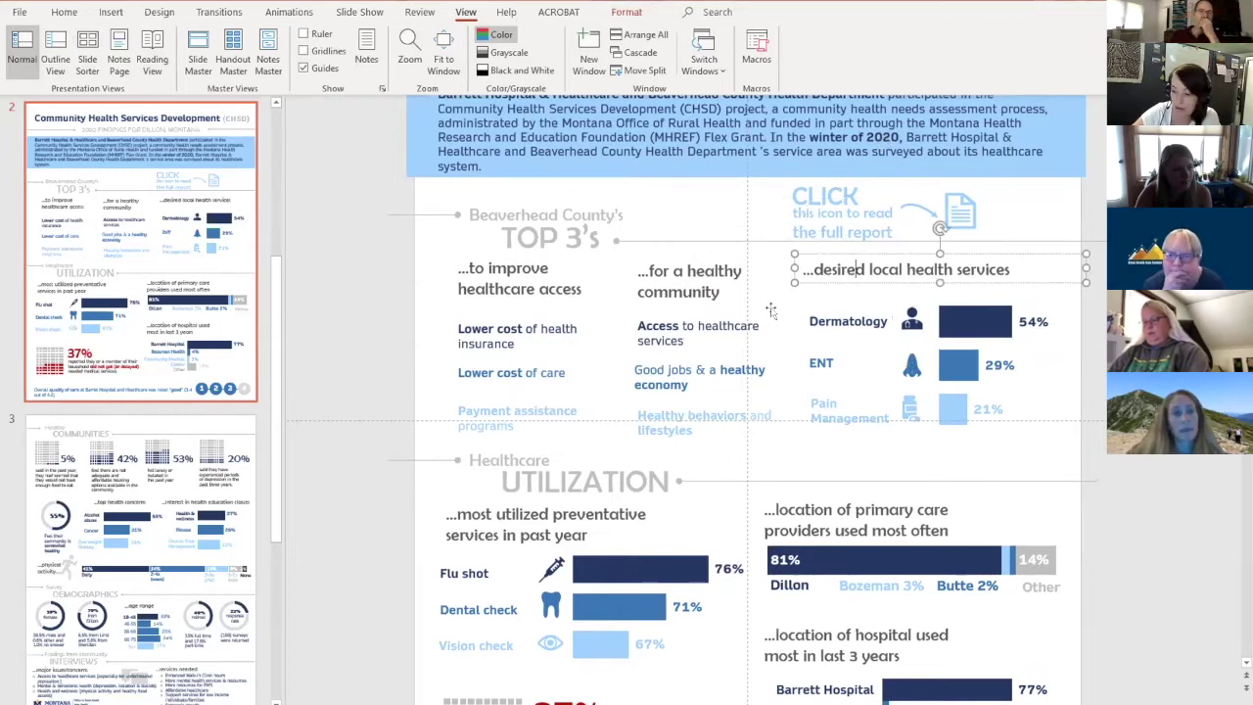
pyautogui.click(829, 324)
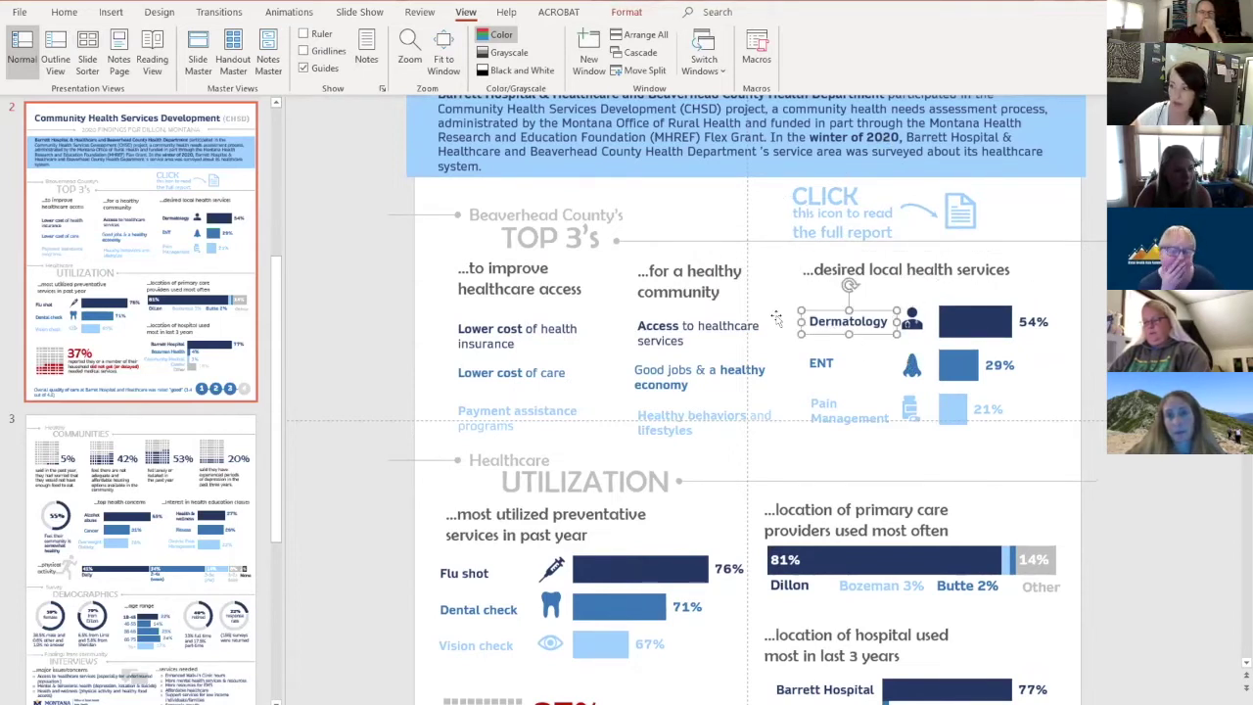
pyautogui.scroll(-2, 820, 477)
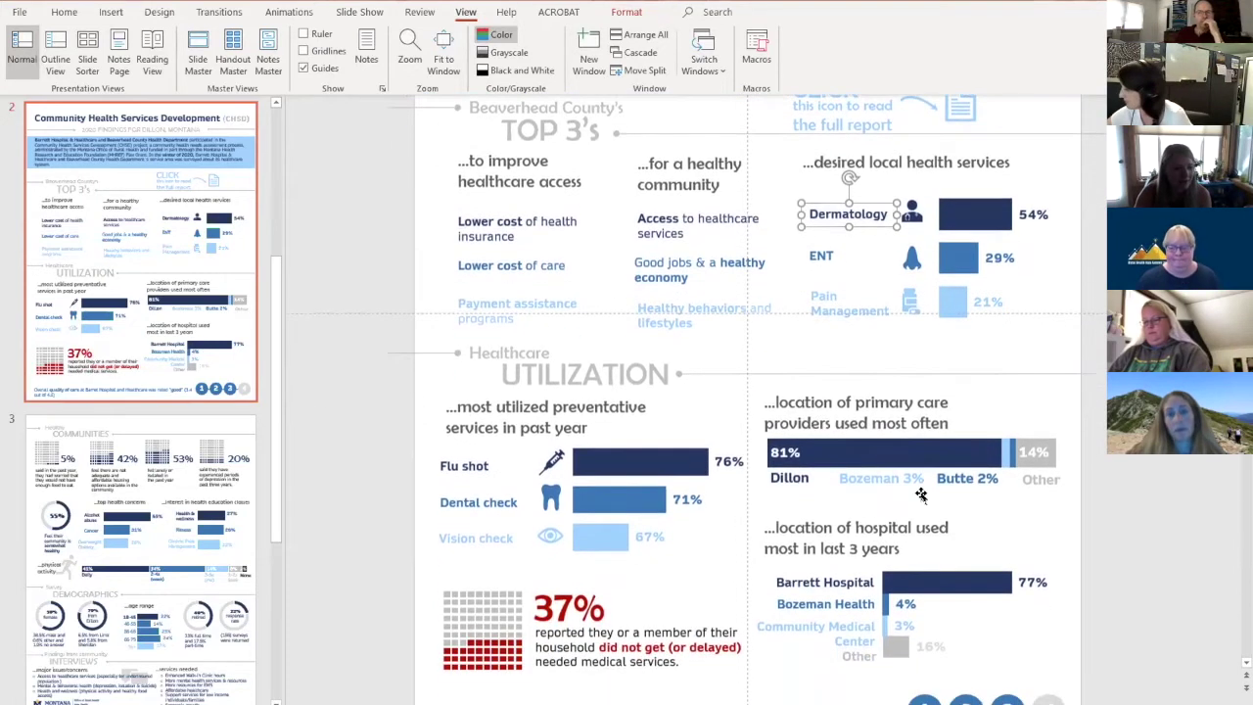
pyautogui.scroll(1, 1001, 176)
pyautogui.scroll(2, 1001, 176)
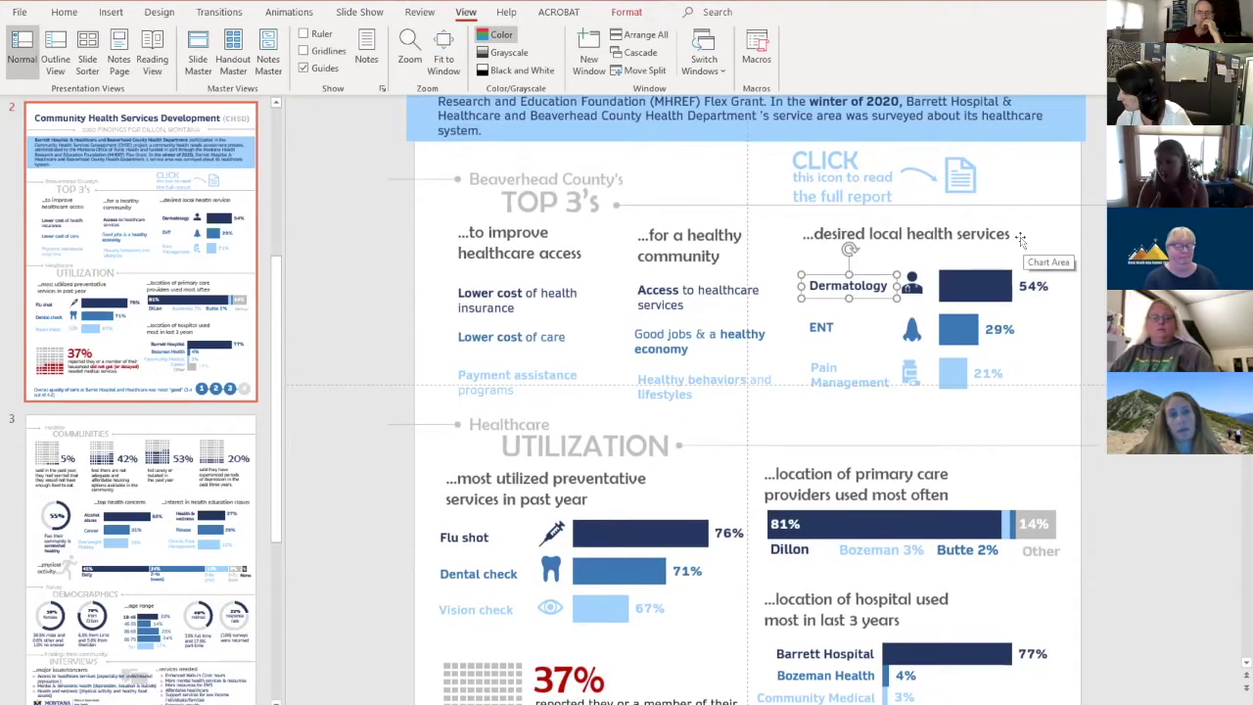
pyautogui.scroll(3, 1019, 264)
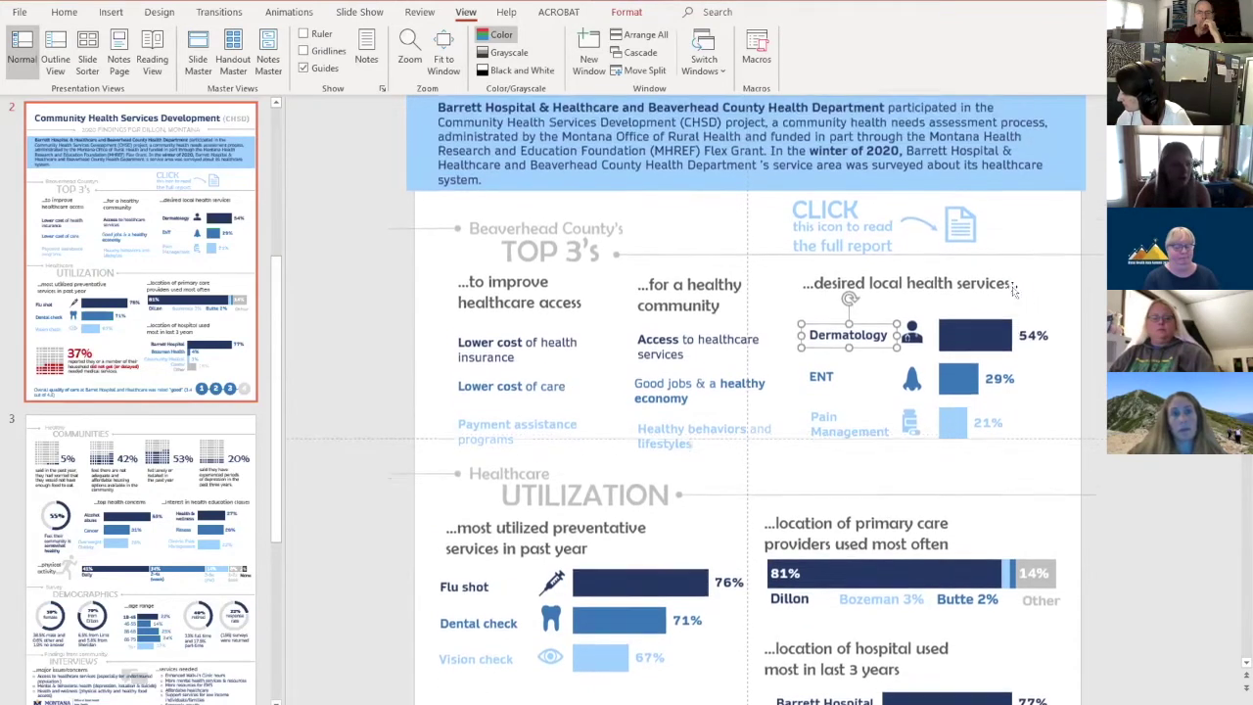
pyautogui.click(1048, 257)
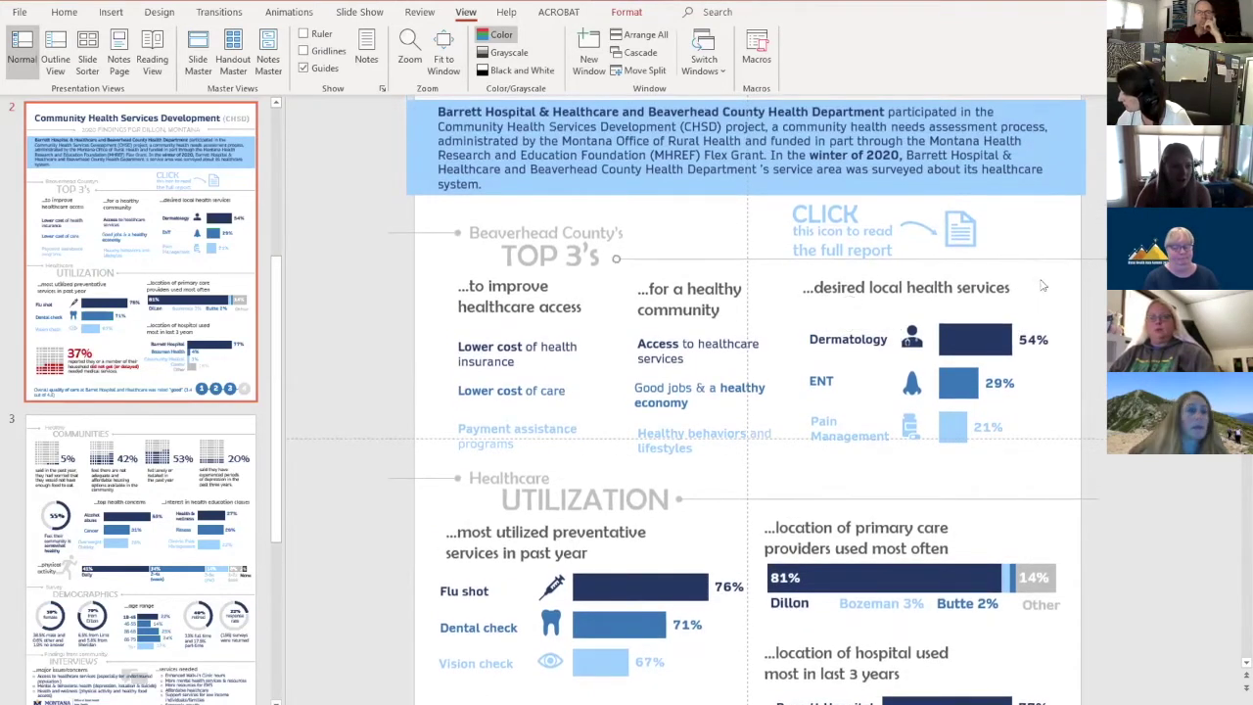
pyautogui.scroll(2, 1092, 270)
pyautogui.click(1081, 194)
pyautogui.scroll(1, 1097, 218)
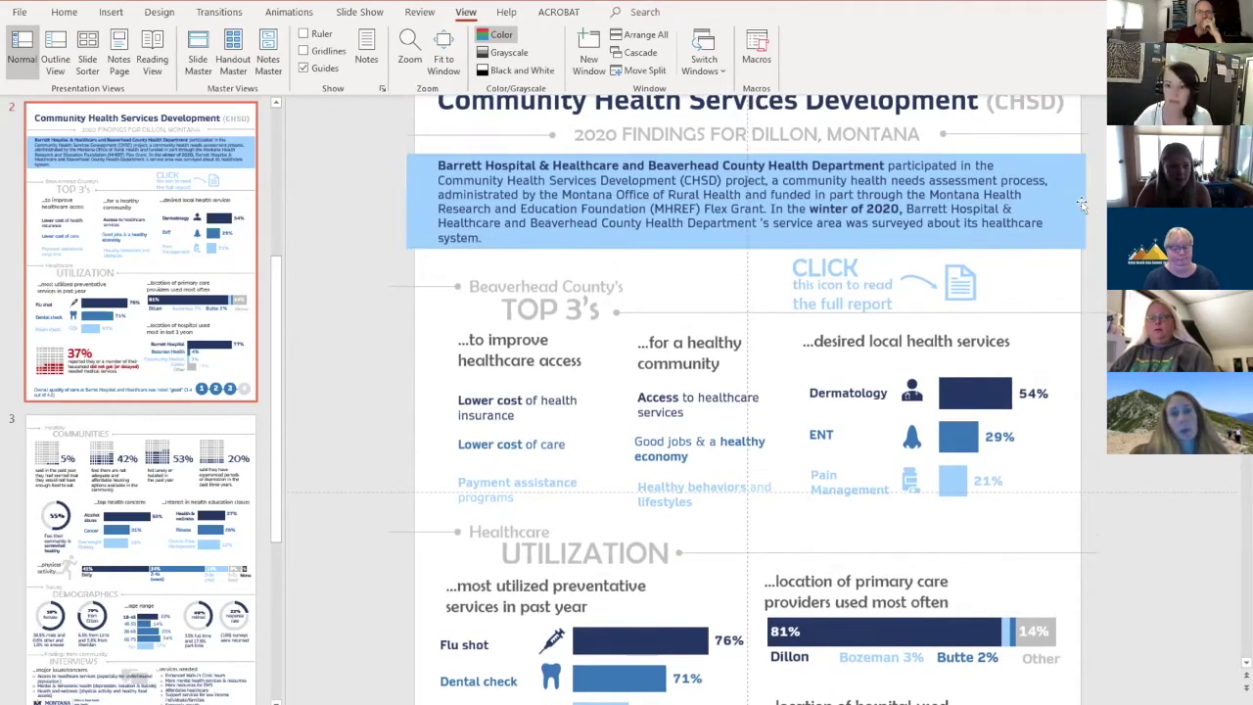
pyautogui.scroll(1, 1083, 180)
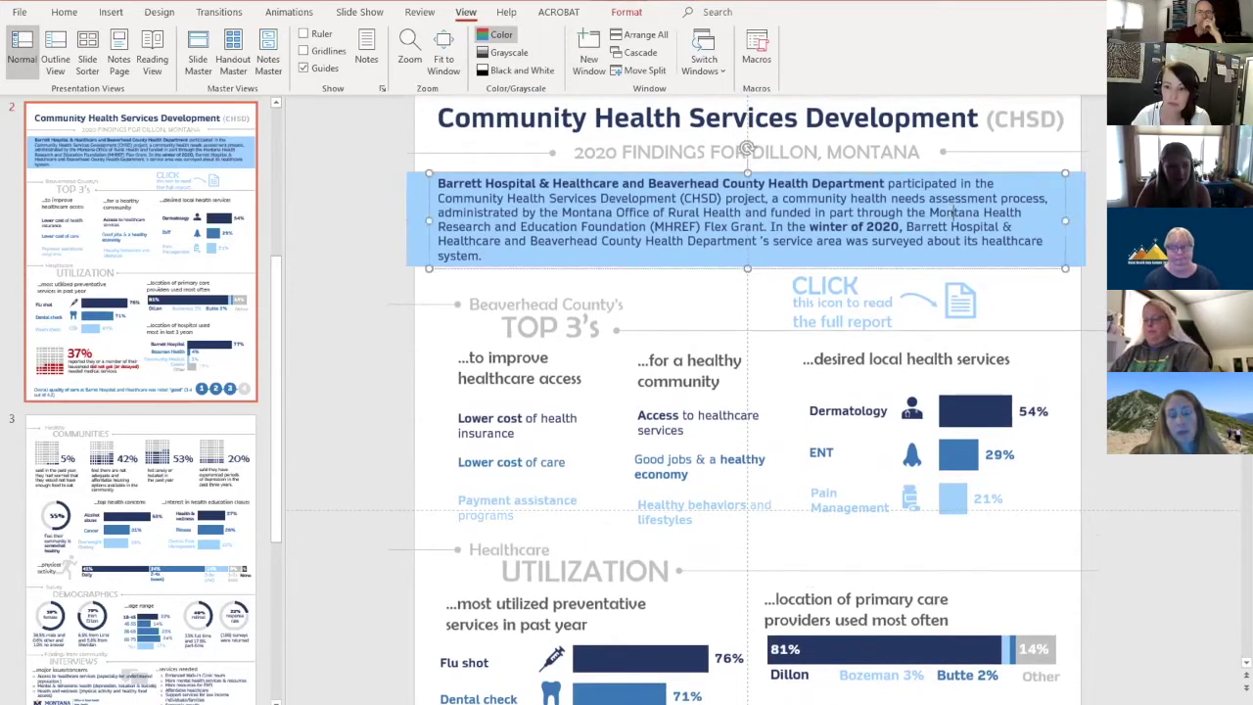
pyautogui.press('Escape')
pyautogui.click(1083, 246)
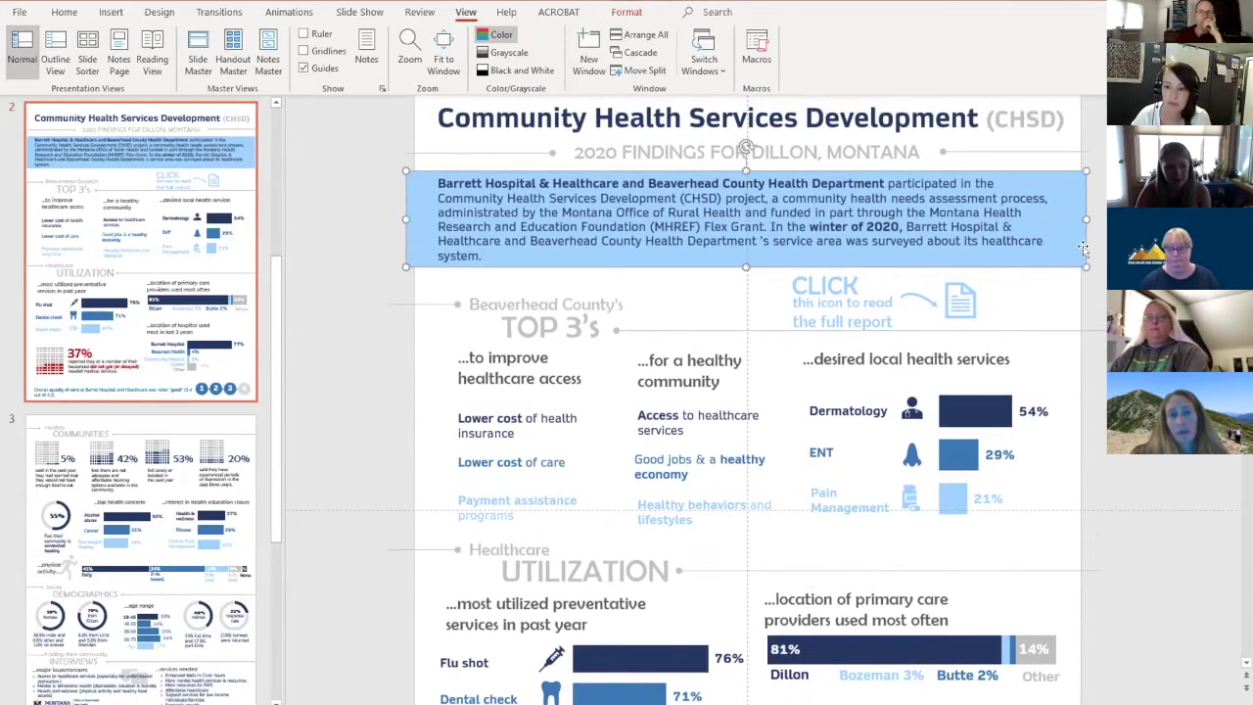
pyautogui.scroll(-1, 1090, 316)
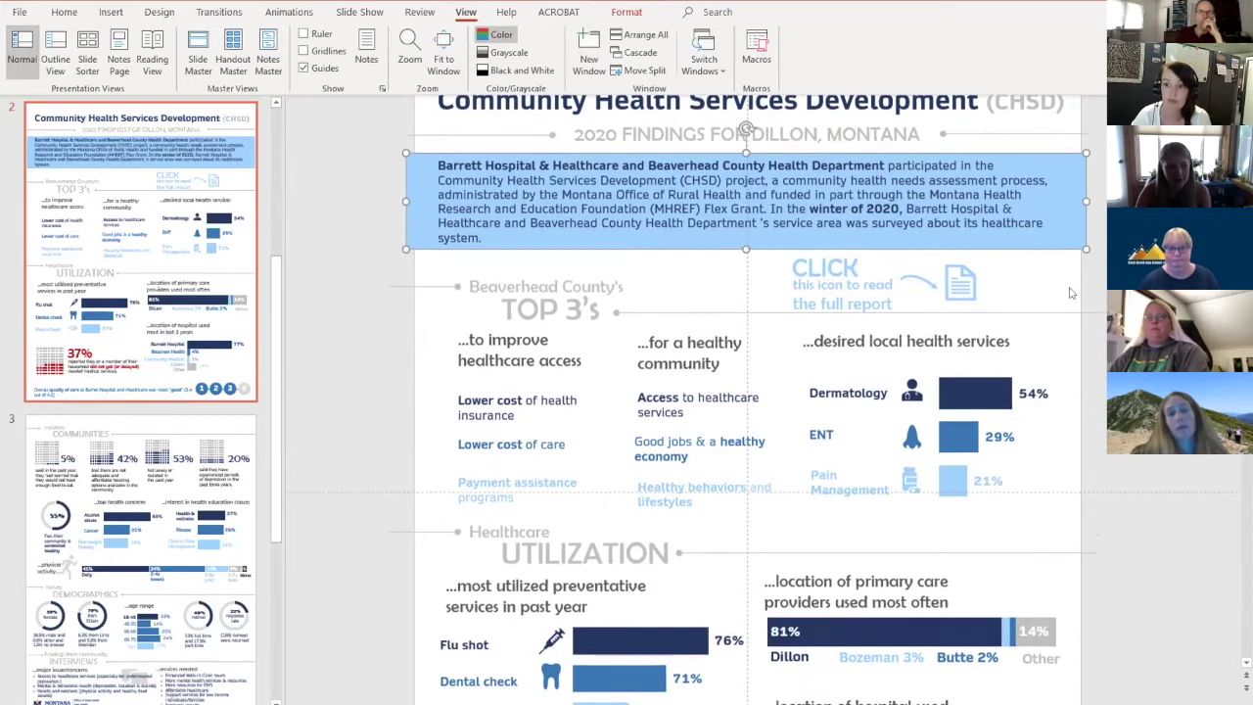
pyautogui.click(1095, 312)
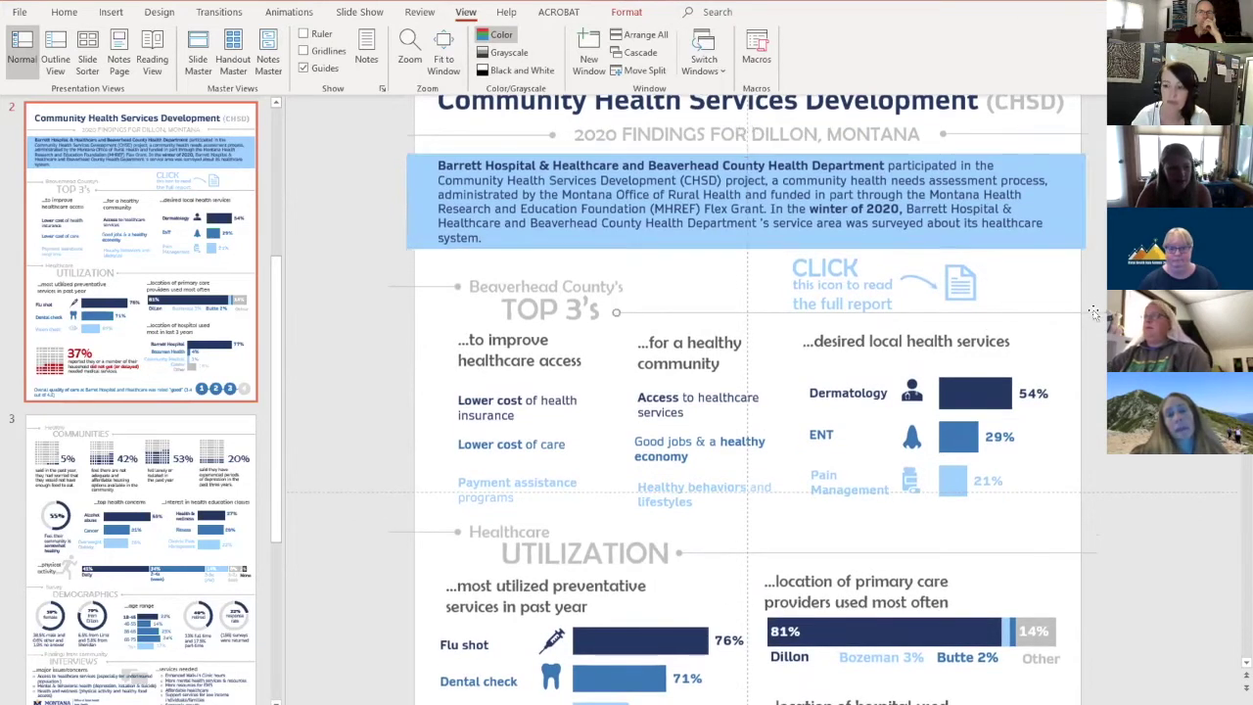
pyautogui.scroll(-5, 1095, 312)
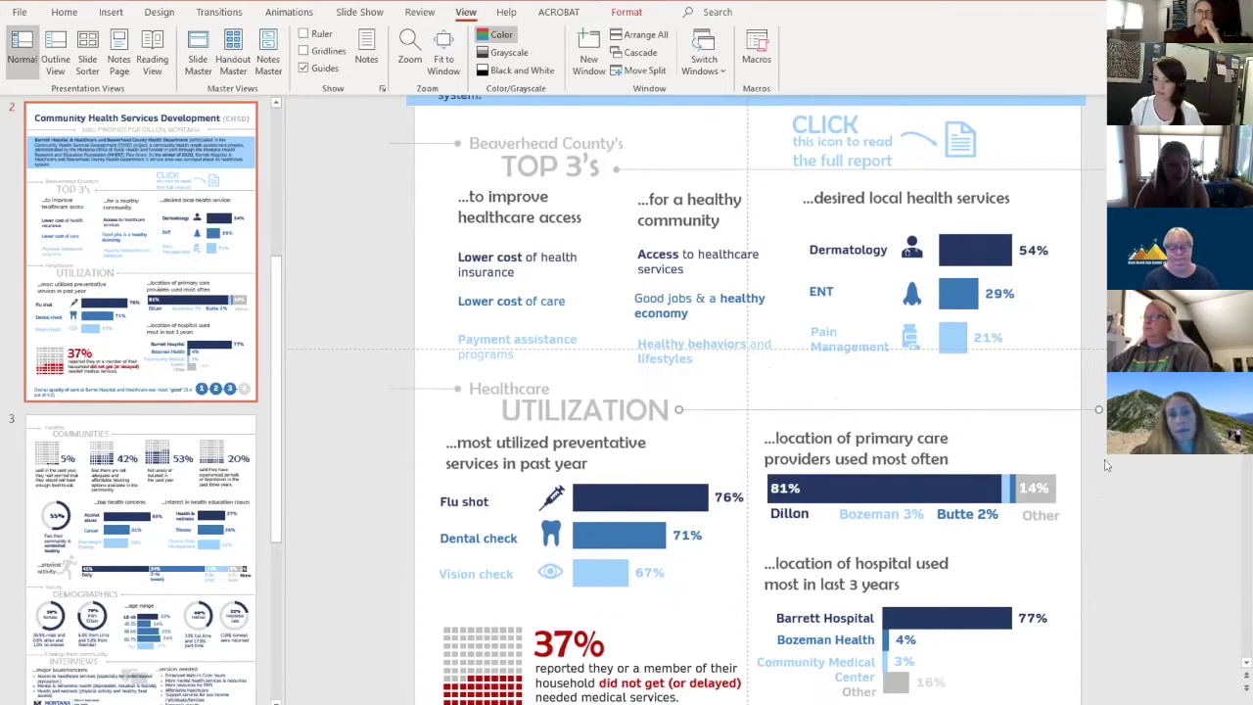
pyautogui.scroll(-3, 1107, 467)
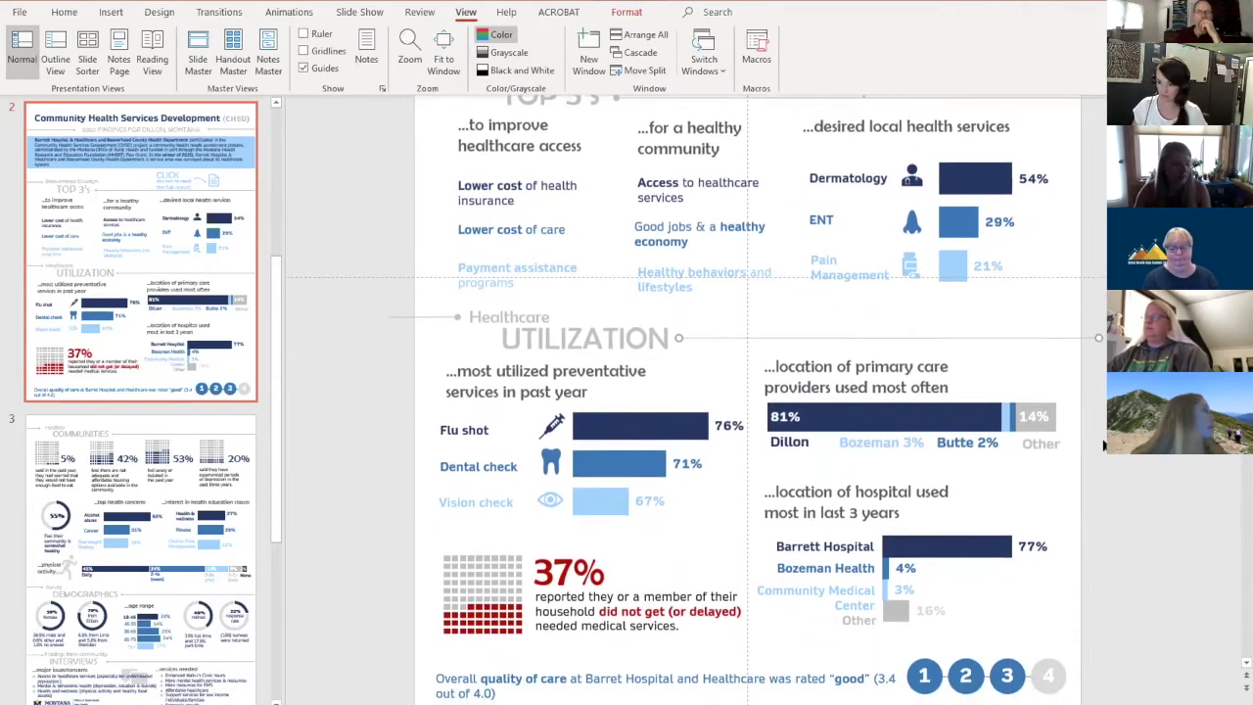
pyautogui.scroll(-1, 1087, 421)
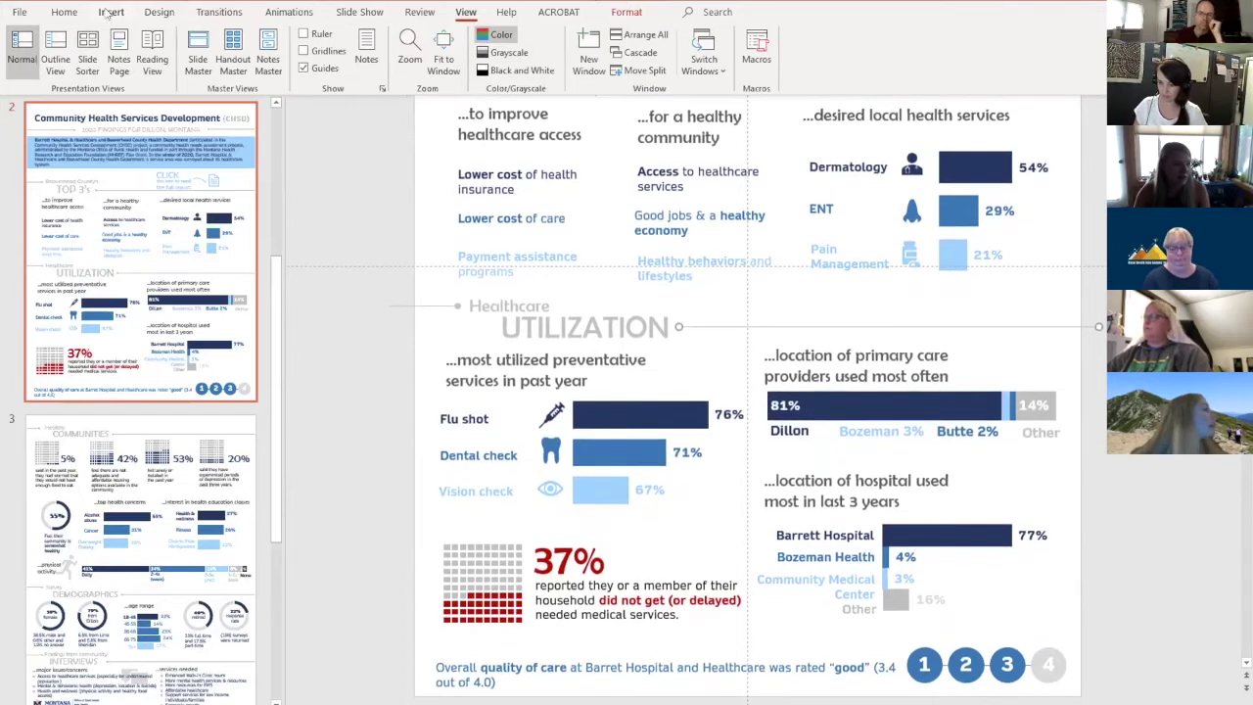
# Browse the Home, Design, Review and View ribbon tabs.
pyautogui.click(65, 12)
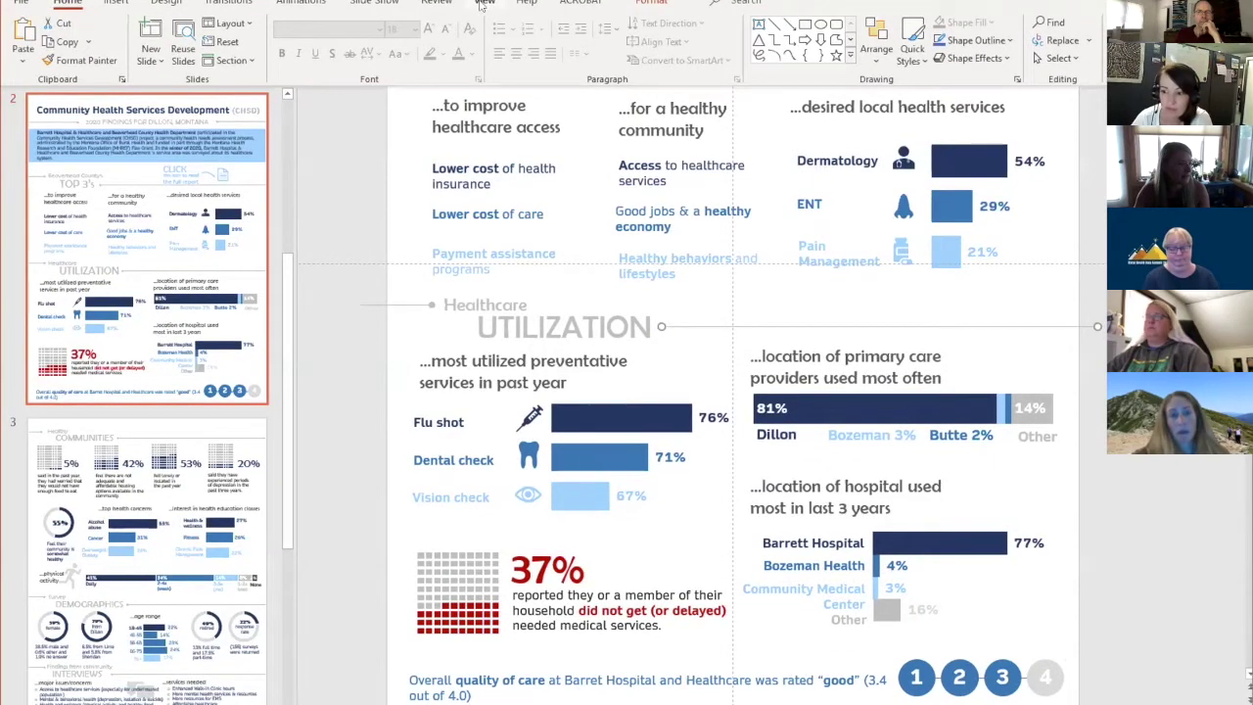
pyautogui.click(166, 4)
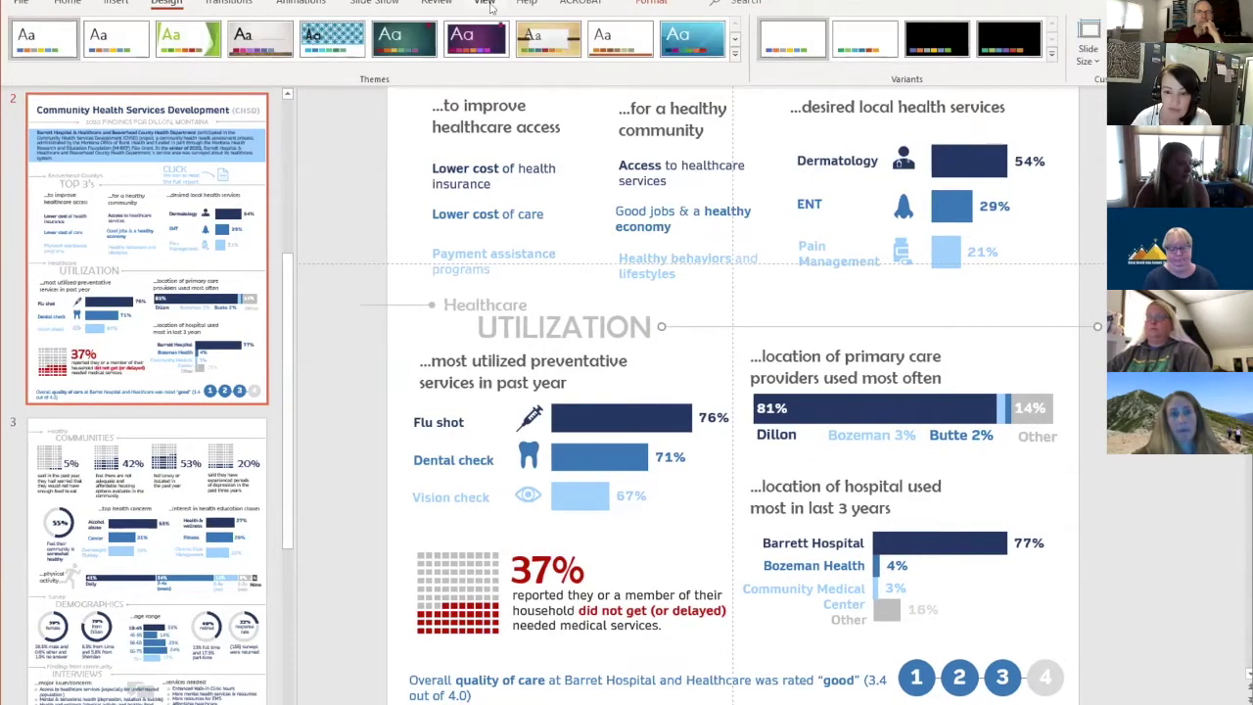
pyautogui.click(446, 4)
pyautogui.click(484, 4)
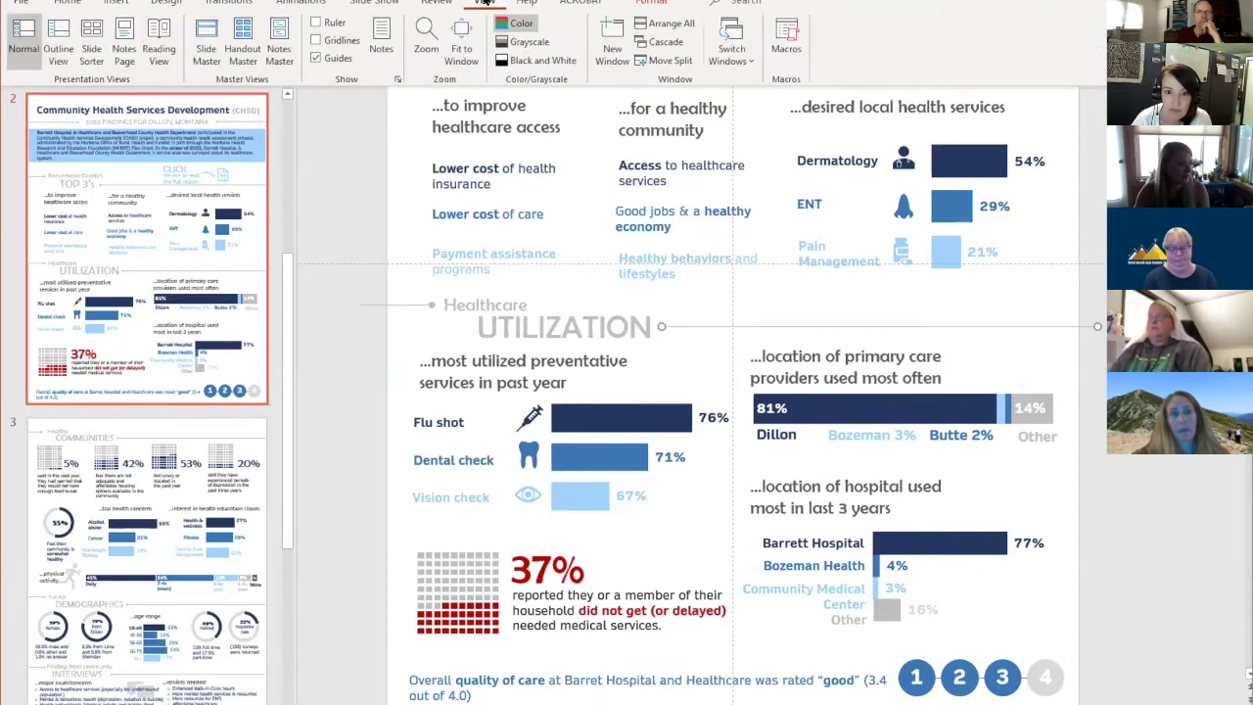
pyautogui.click(68, 4)
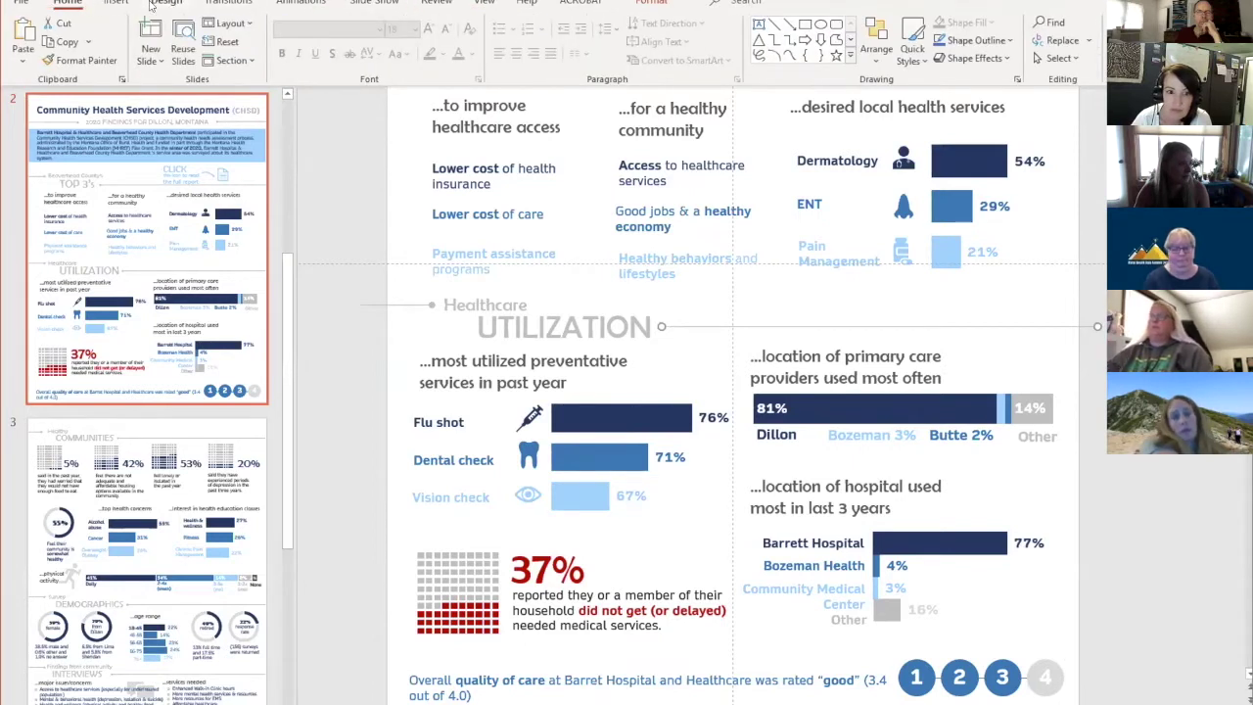
pyautogui.click(165, 4)
# Select the desired local health services bar chart and show its Chart Design and Format options.
pyautogui.click(967, 204)
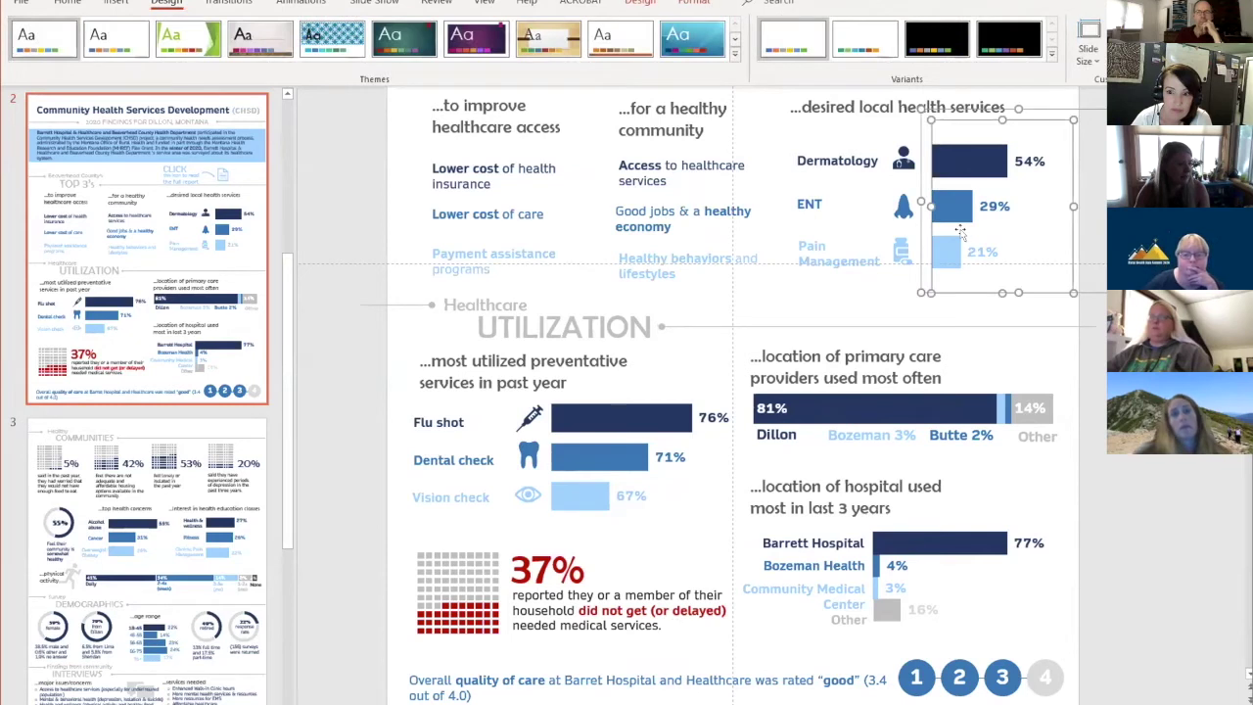
pyautogui.click(637, 4)
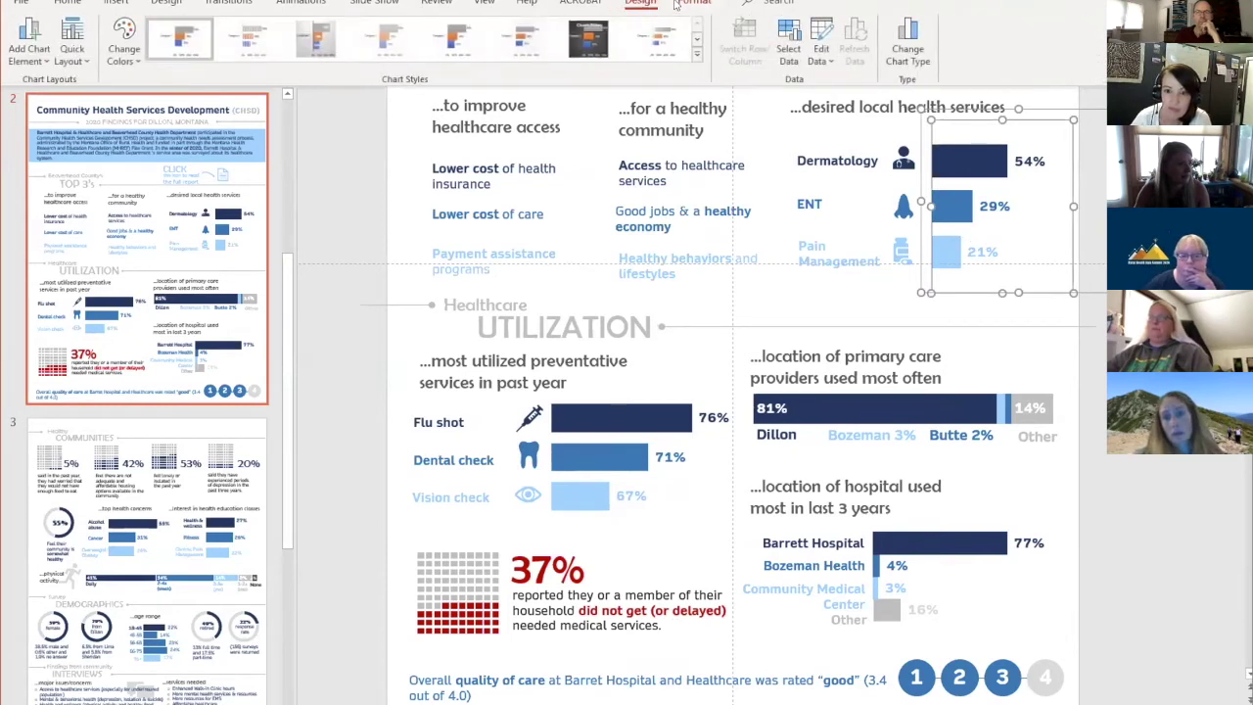
pyautogui.click(681, 5)
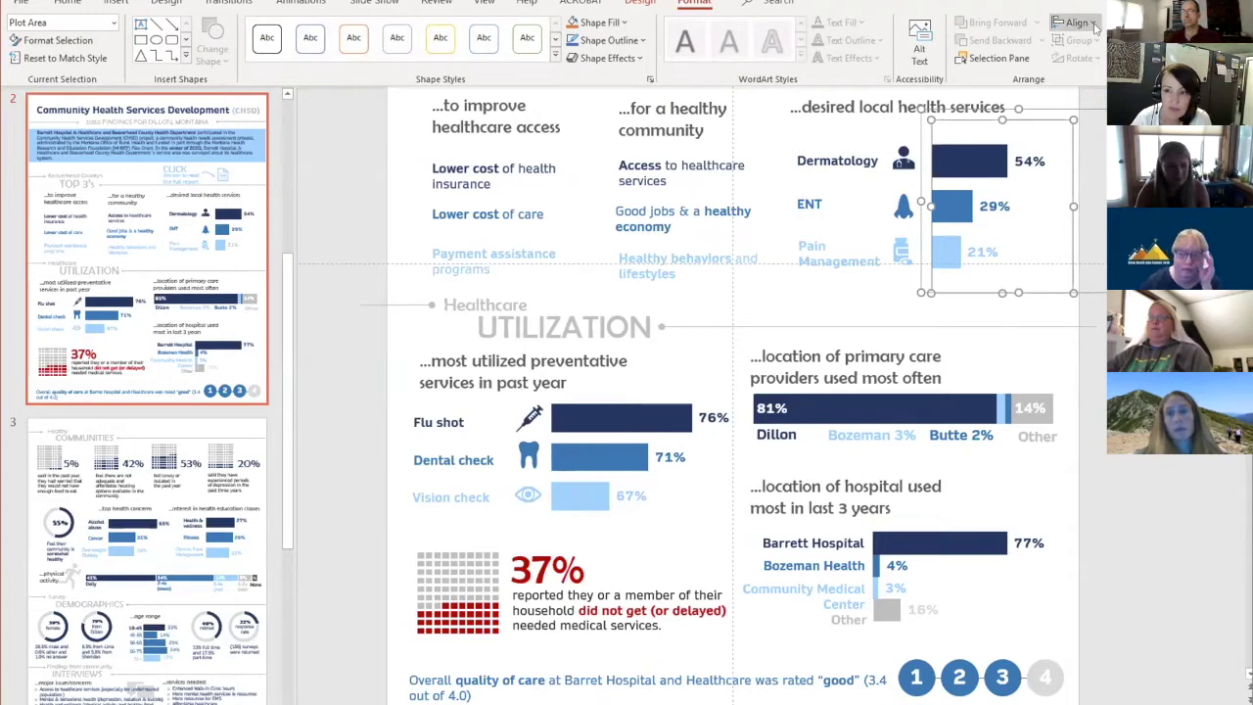
pyautogui.scroll(2, 935, 173)
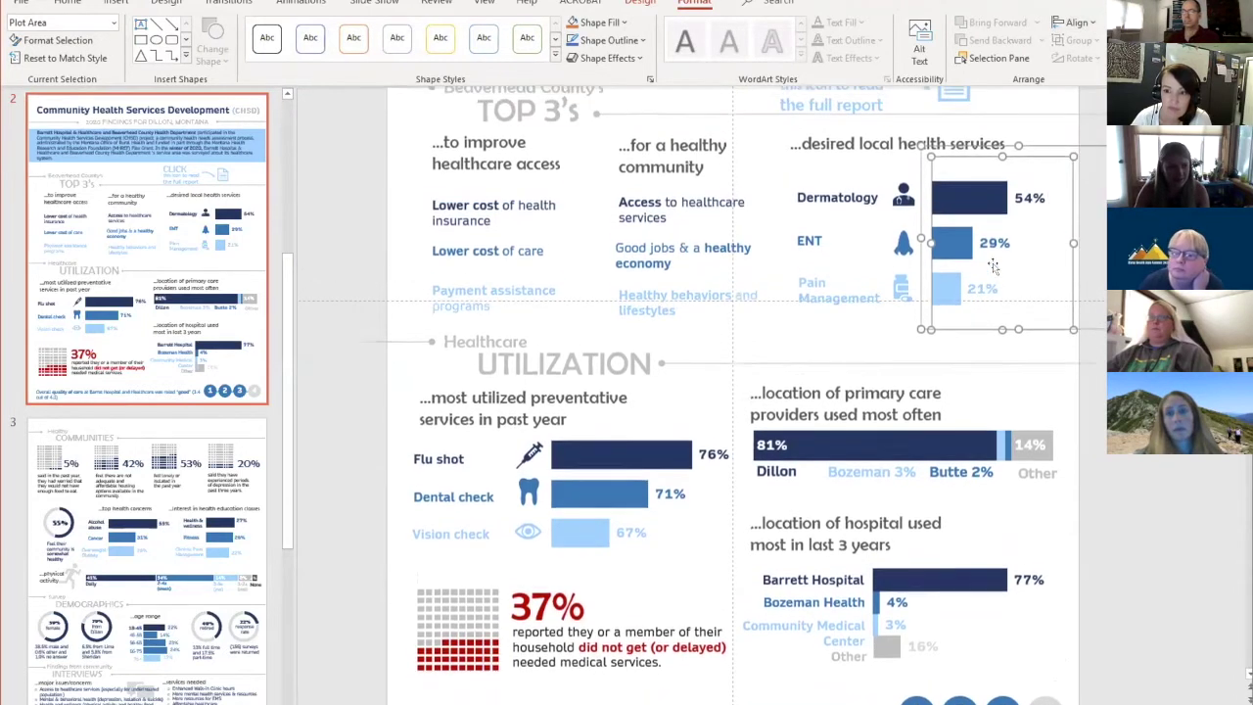
# Nudge the Dermatology label up slightly, then select it with the ENT and Pain Management labels.
pyautogui.click(850, 197)
pyautogui.click(813, 240)
pyautogui.click(812, 290)
pyautogui.click(809, 196)
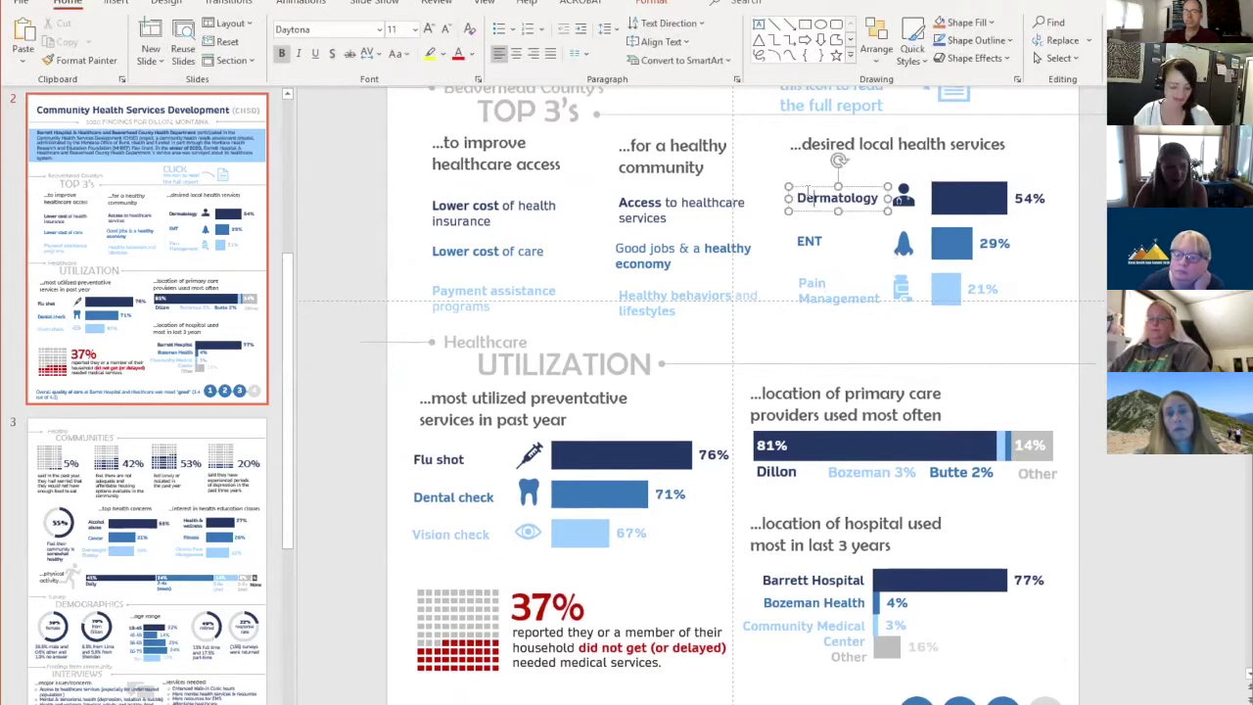
pyautogui.moveTo(808, 193); pyautogui.dragTo(811, 183)
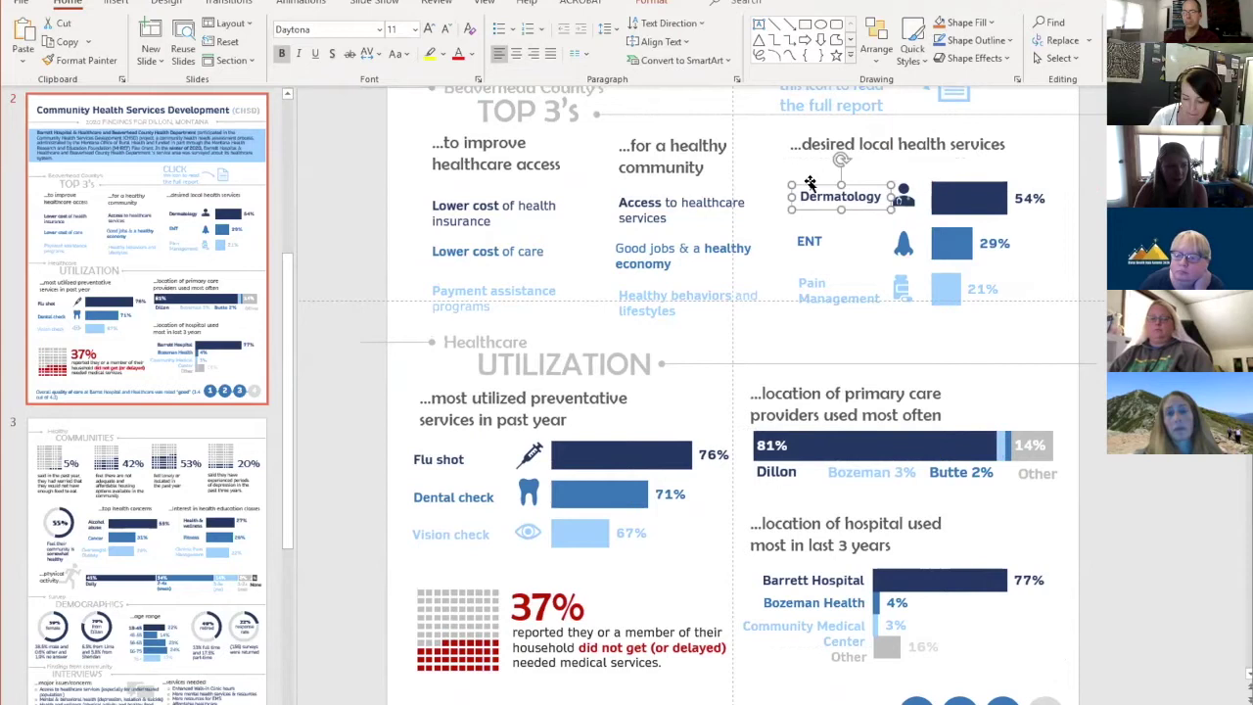
pyautogui.keyDown('shift'); pyautogui.click(803, 235); pyautogui.keyUp('shift')
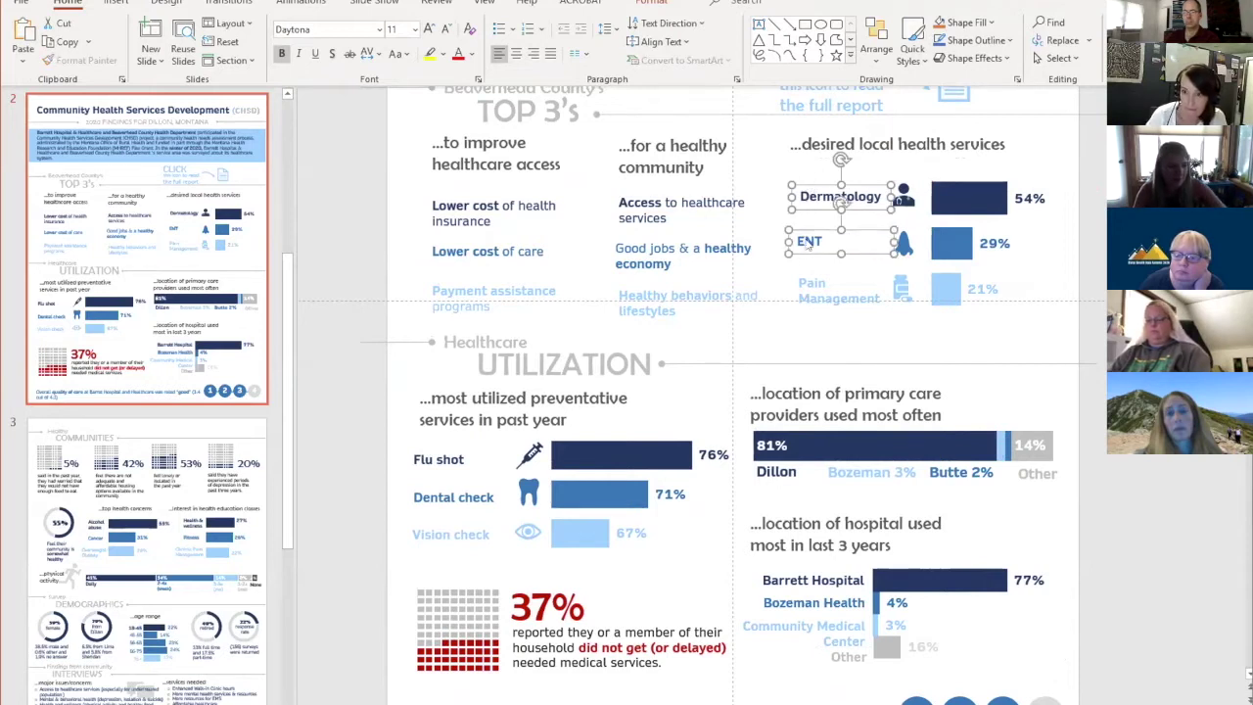
pyautogui.keyDown('shift'); pyautogui.click(803, 275); pyautogui.keyUp('shift')
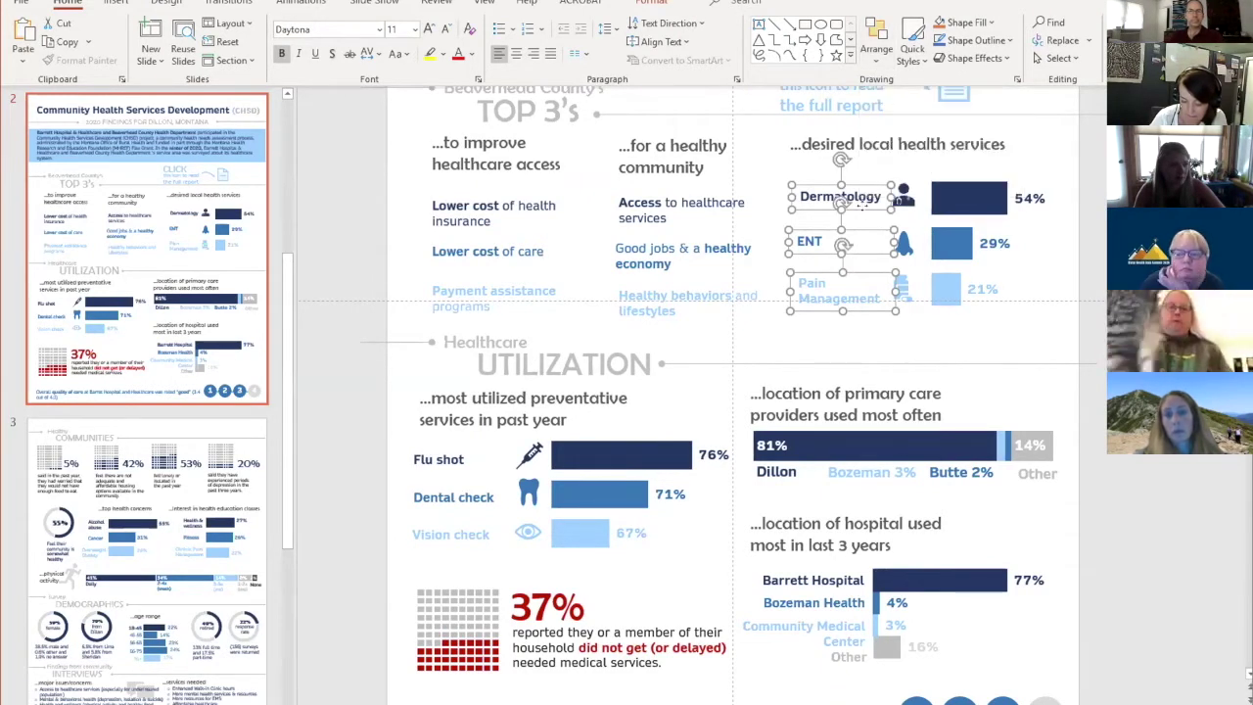
# Apply Shape Format > Align > Align Left to the three selected labels.
pyautogui.rightClick(865, 207)
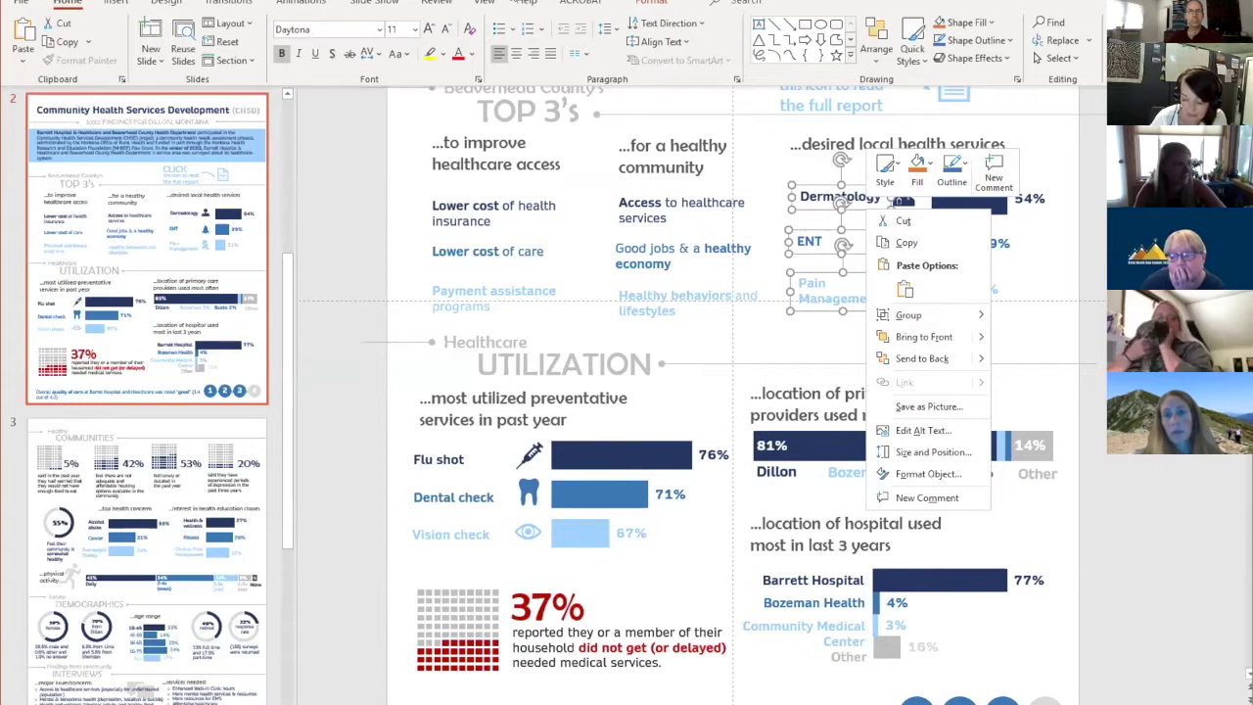
pyautogui.click(486, 4)
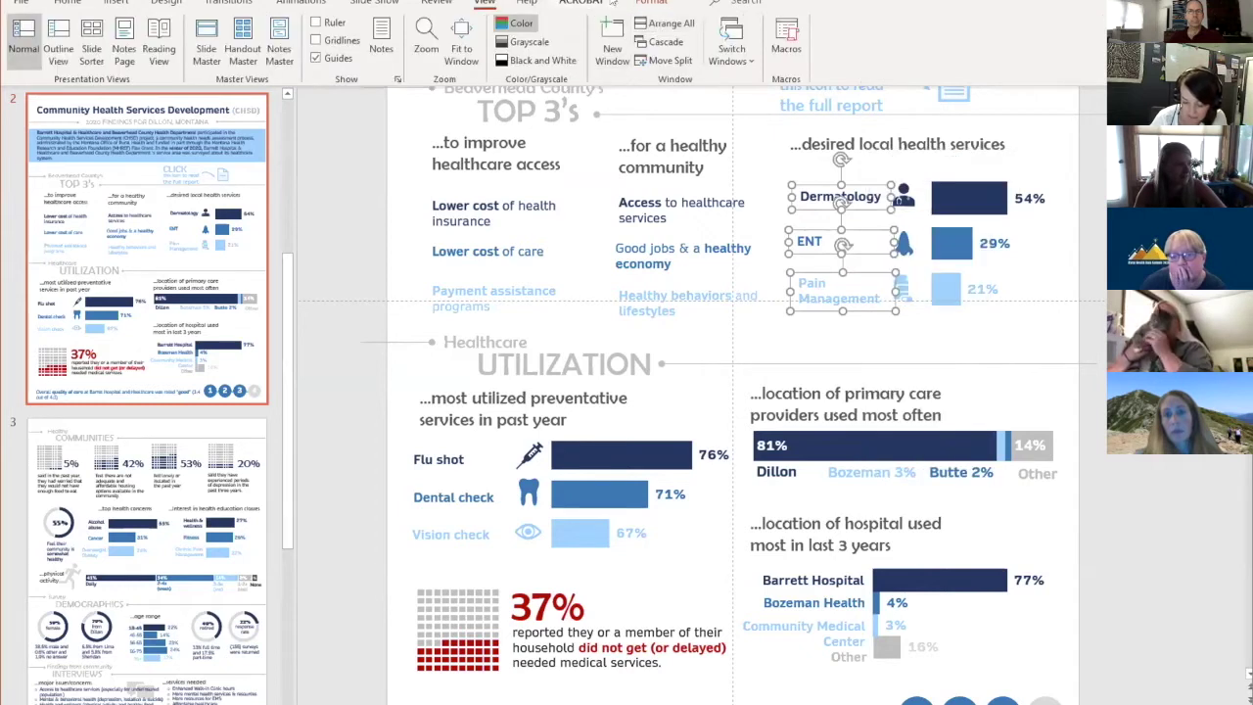
pyautogui.click(644, 3)
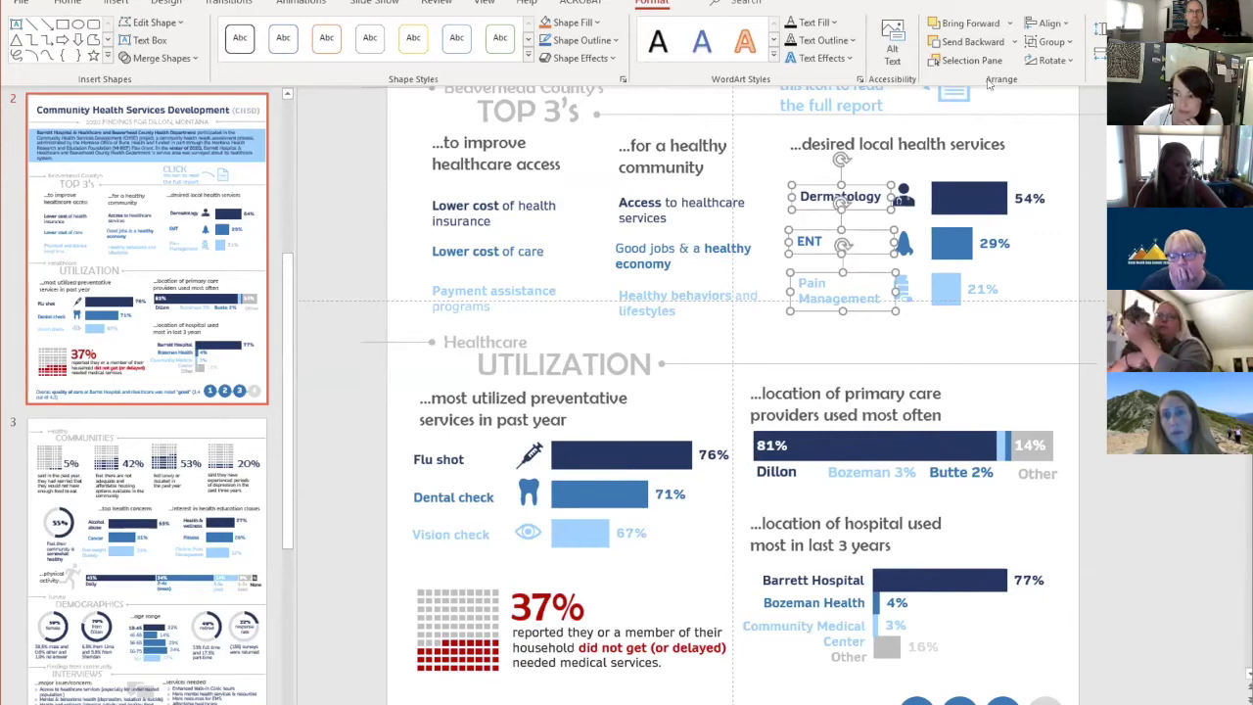
pyautogui.click(1052, 22)
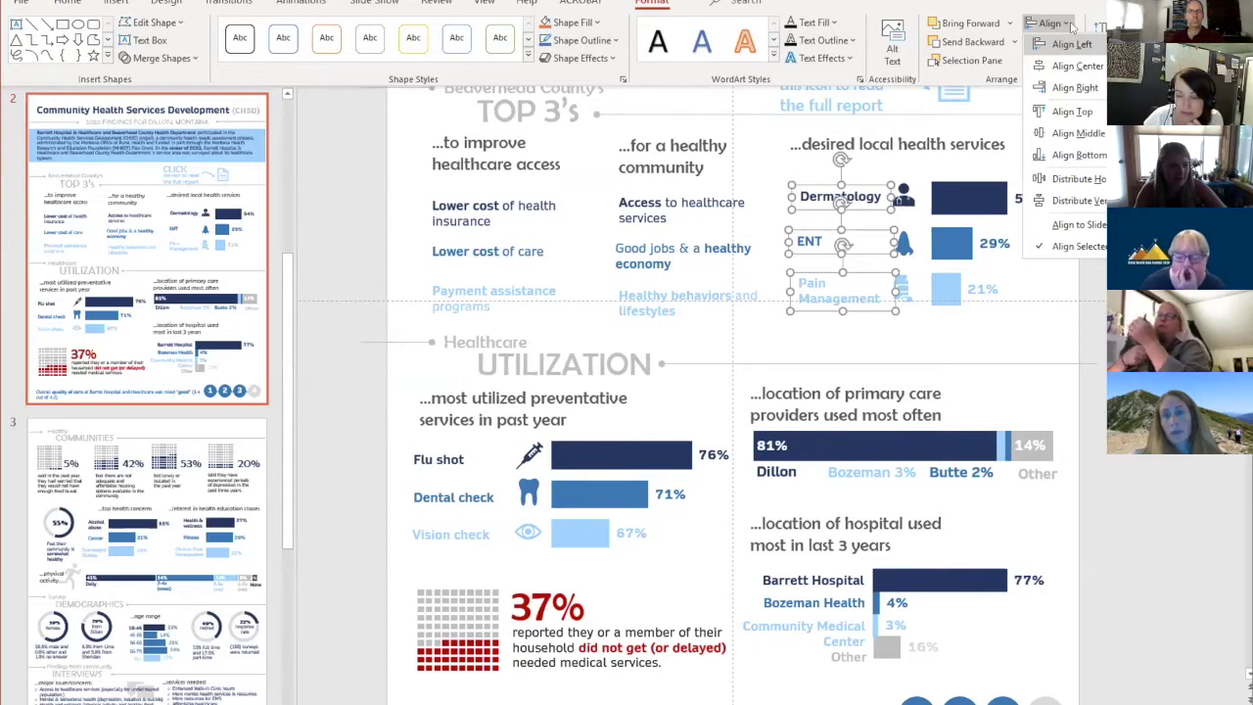
pyautogui.click(1071, 25)
pyautogui.click(1071, 26)
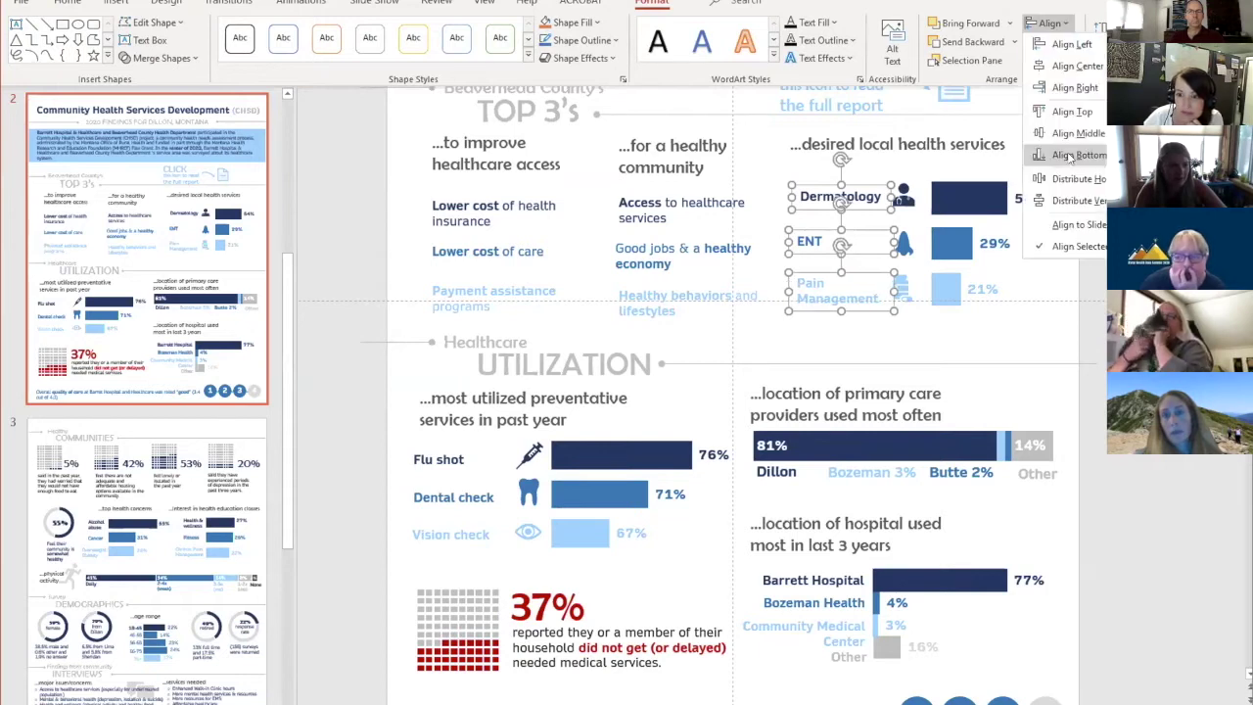
pyautogui.click(1067, 44)
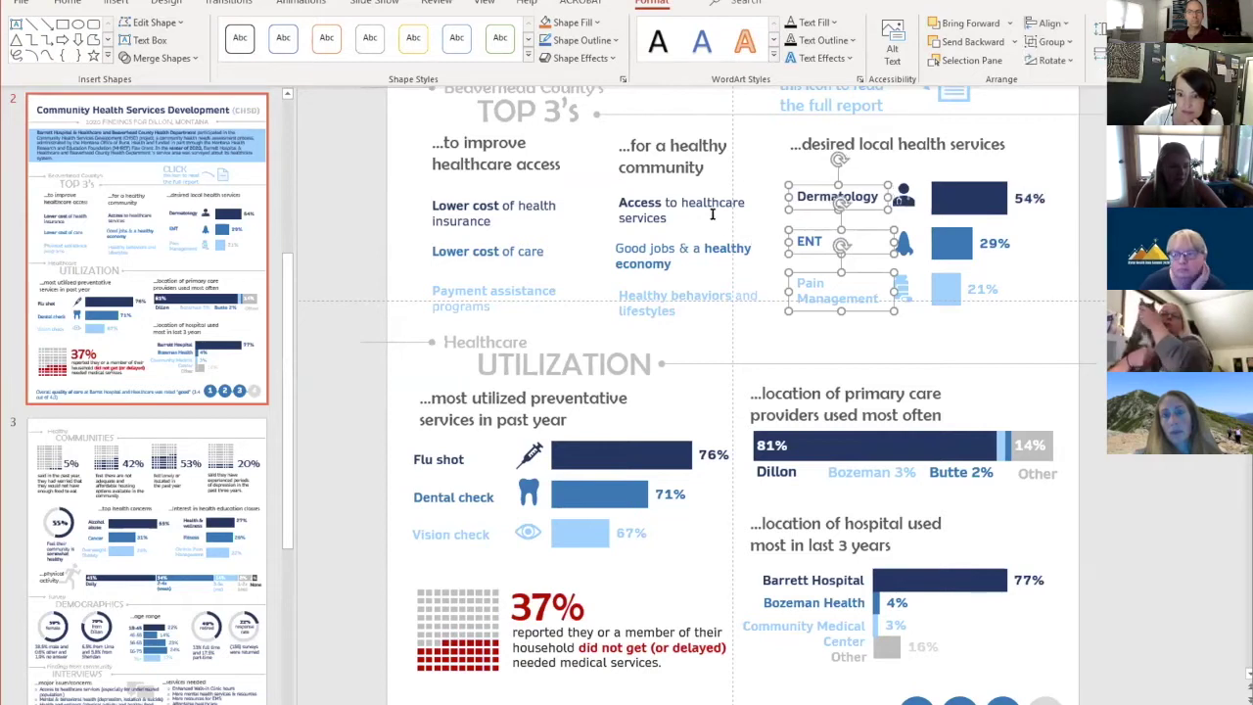